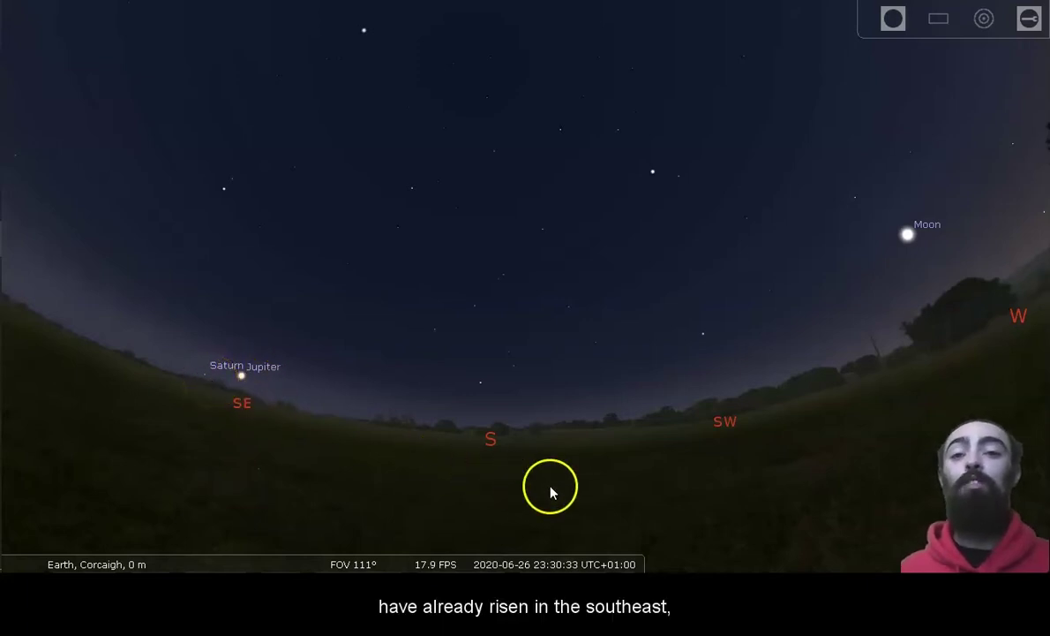
Look west past the Moon, zoom in, then turn the view round to the northern horizon
drag(551, 485, 452, 470)
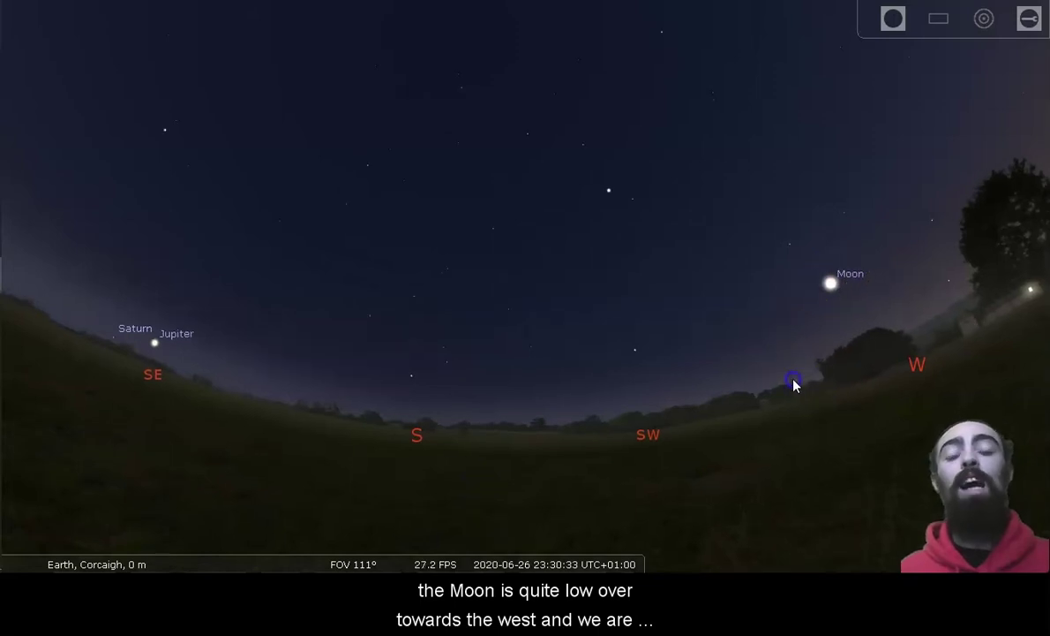
drag(792, 383, 635, 413)
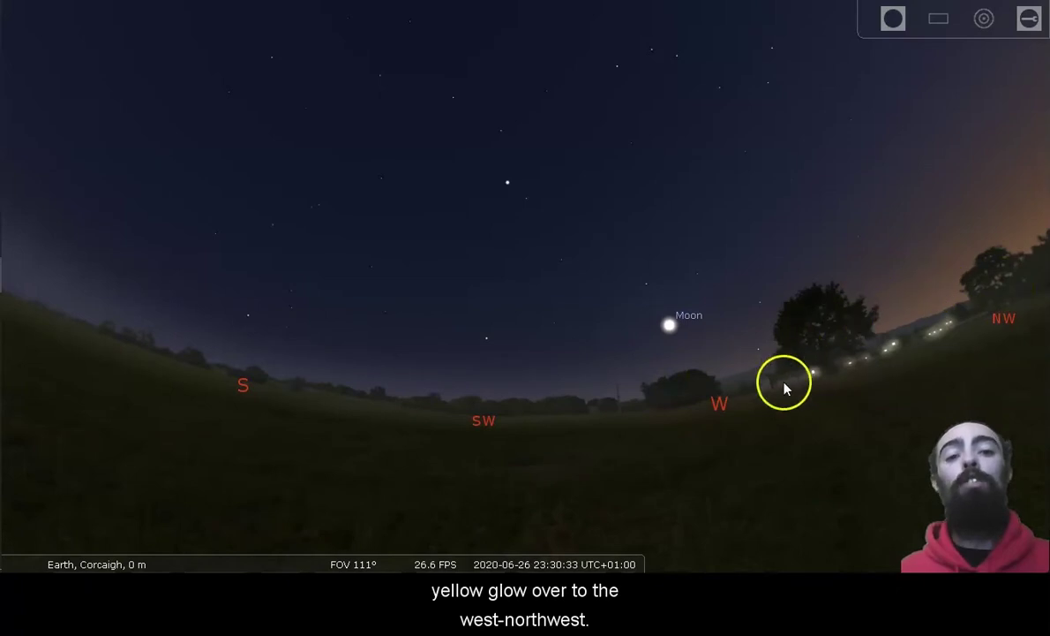
drag(668, 425, 945, 350)
mouse_move(710, 385)
mouse_down()
mouse_move(739, 413)
mouse_move(722, 435)
mouse_move(731, 449)
mouse_up()
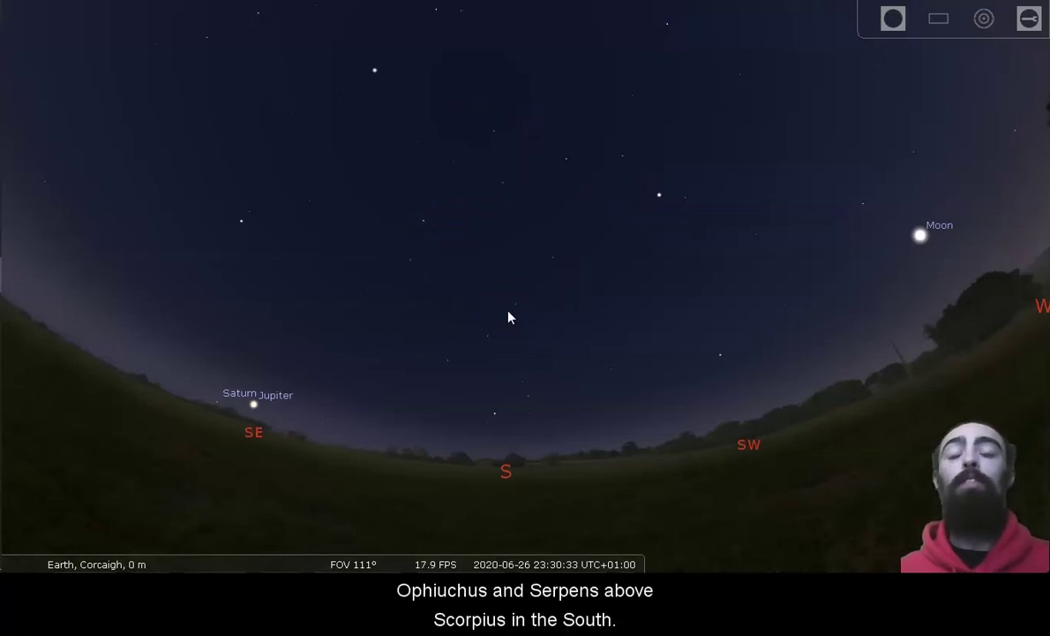
scroll(517, 346, up, 1)
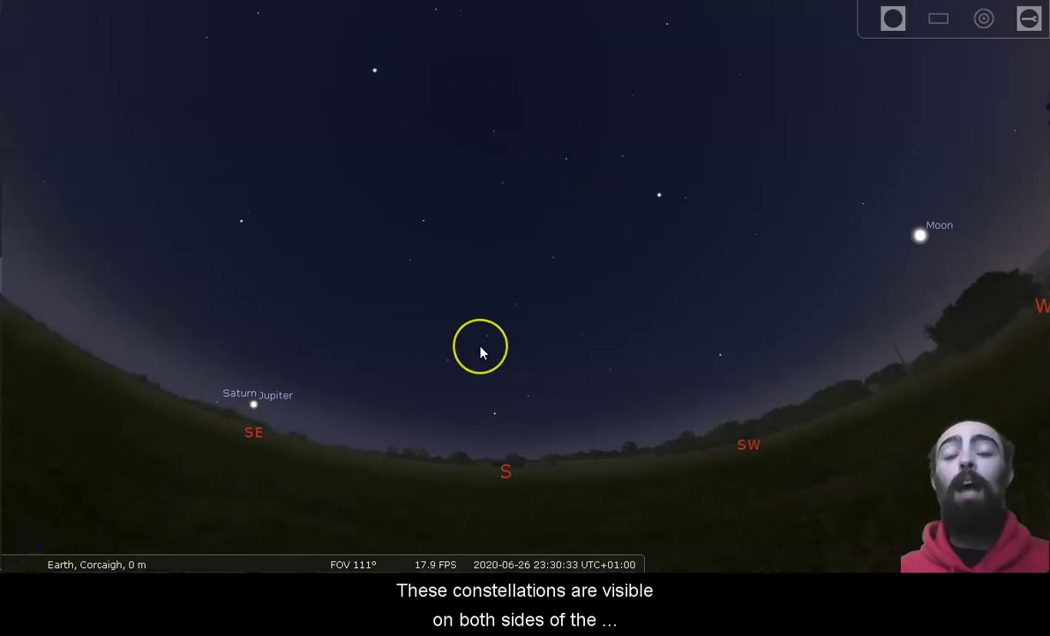
drag(560, 457, 547, 401)
drag(593, 436, 439, 444)
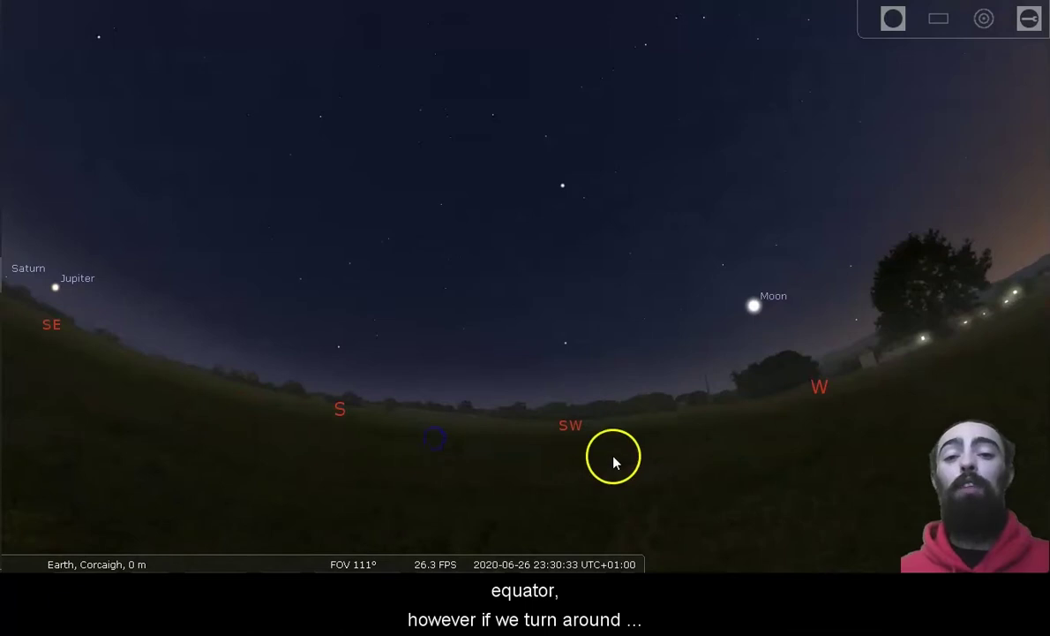
drag(614, 462, 405, 469)
drag(633, 464, 452, 445)
drag(581, 432, 437, 476)
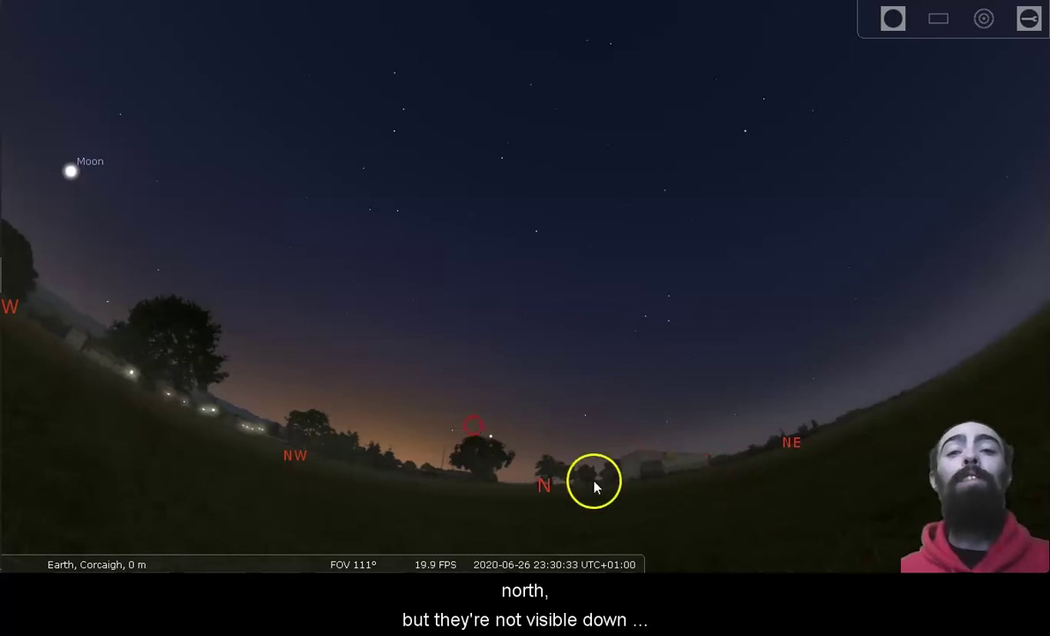
Sweep through east, past Jupiter and Saturn, back to the south-west with the Moon
drag(633, 485, 470, 470)
drag(659, 504, 511, 511)
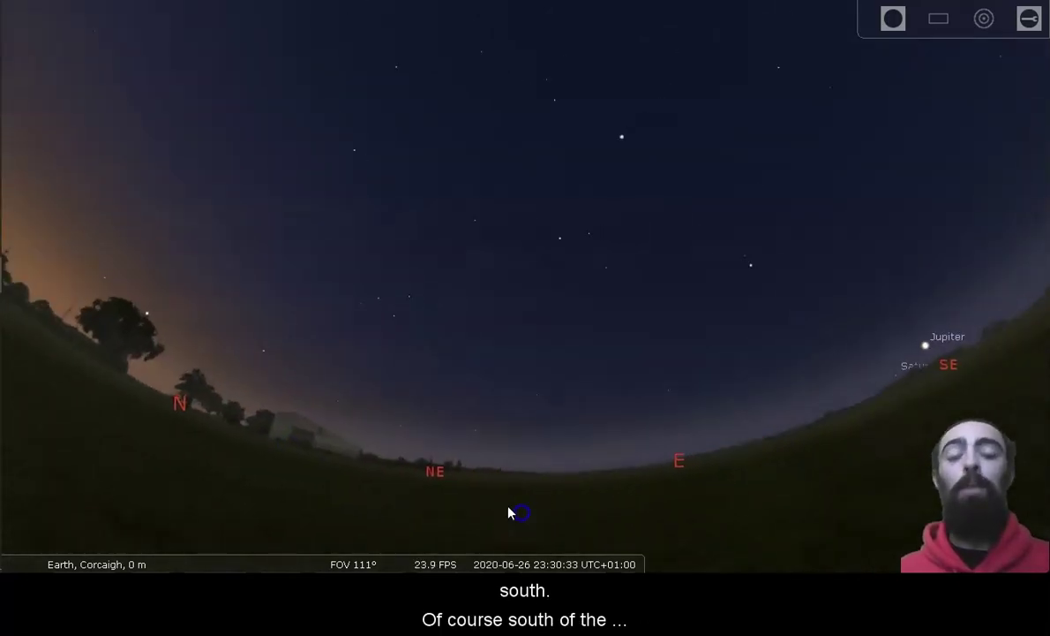
drag(708, 514, 516, 497)
drag(629, 490, 434, 486)
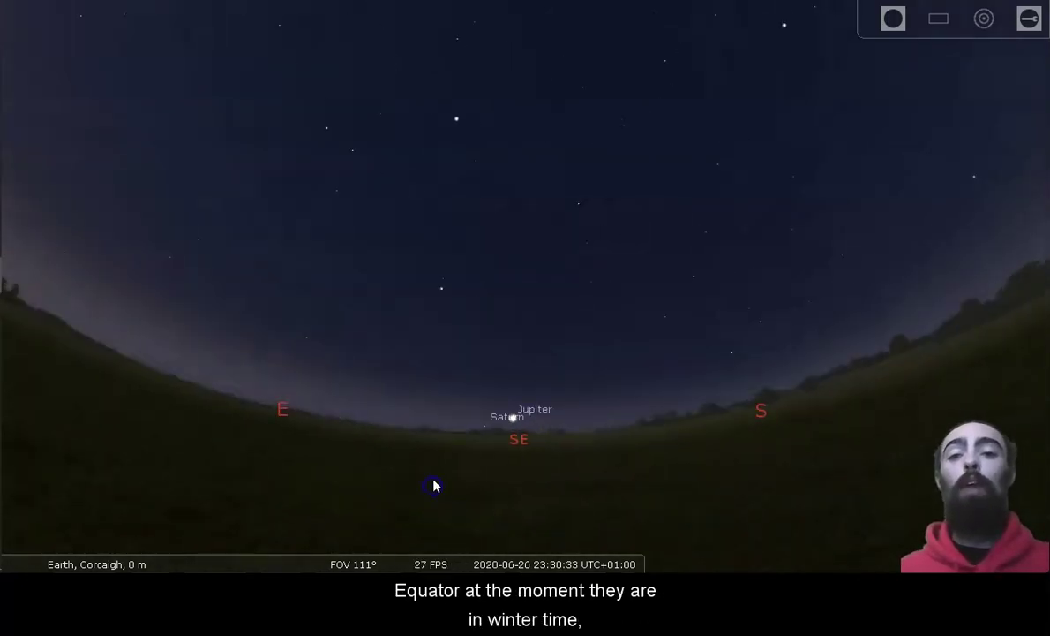
drag(629, 467, 541, 458)
drag(684, 470, 581, 485)
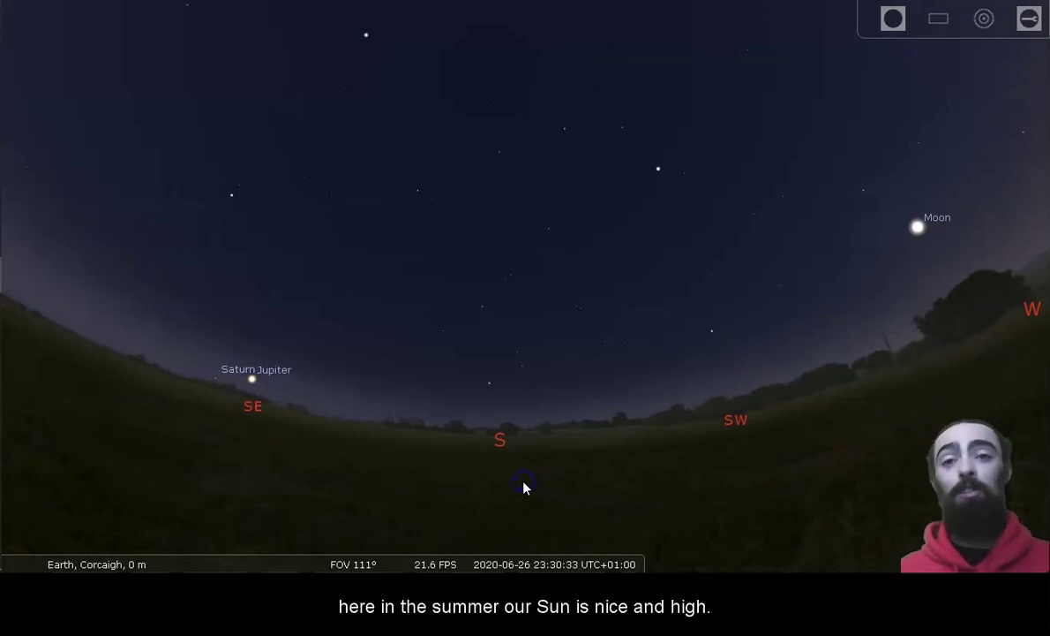
drag(504, 462, 500, 490)
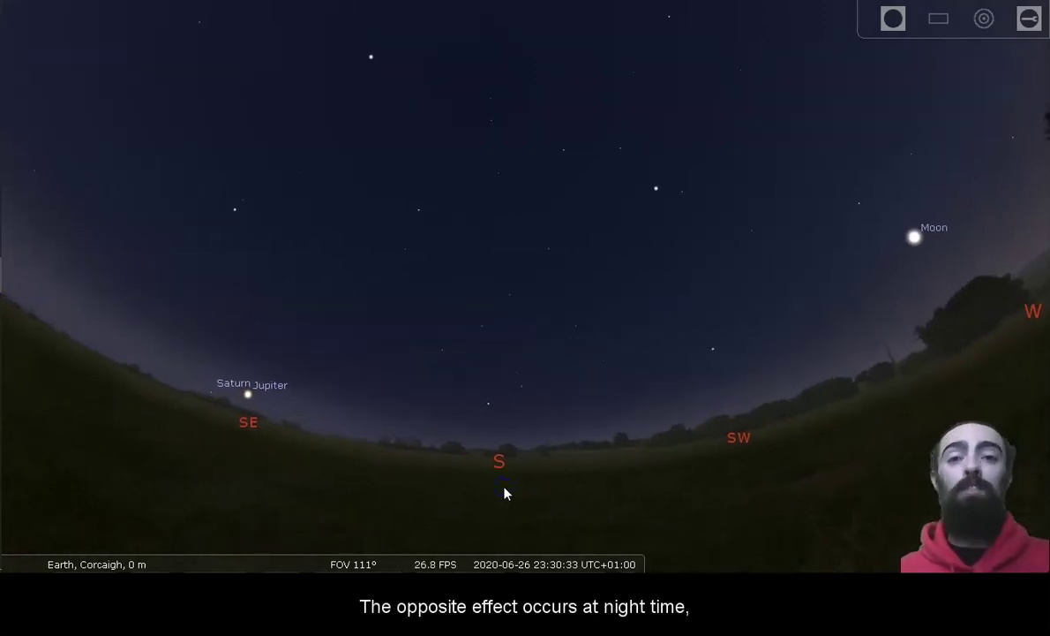
click(519, 389)
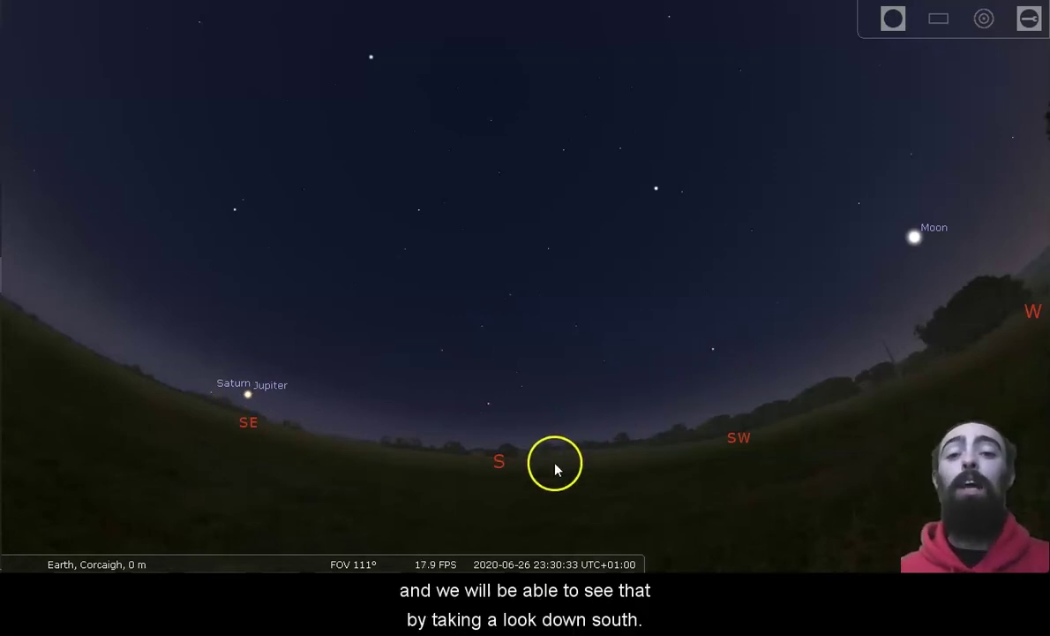
drag(551, 461, 538, 496)
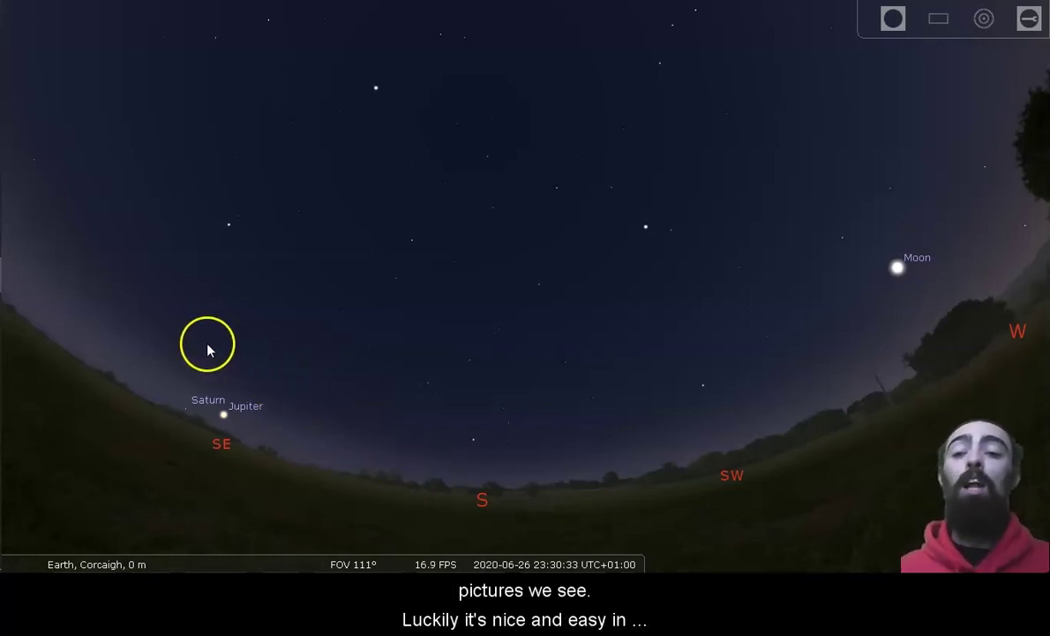
In the Location window, switch latitude to south and set longitude degrees to 70, for southern Chile
mouse_move(31, 244)
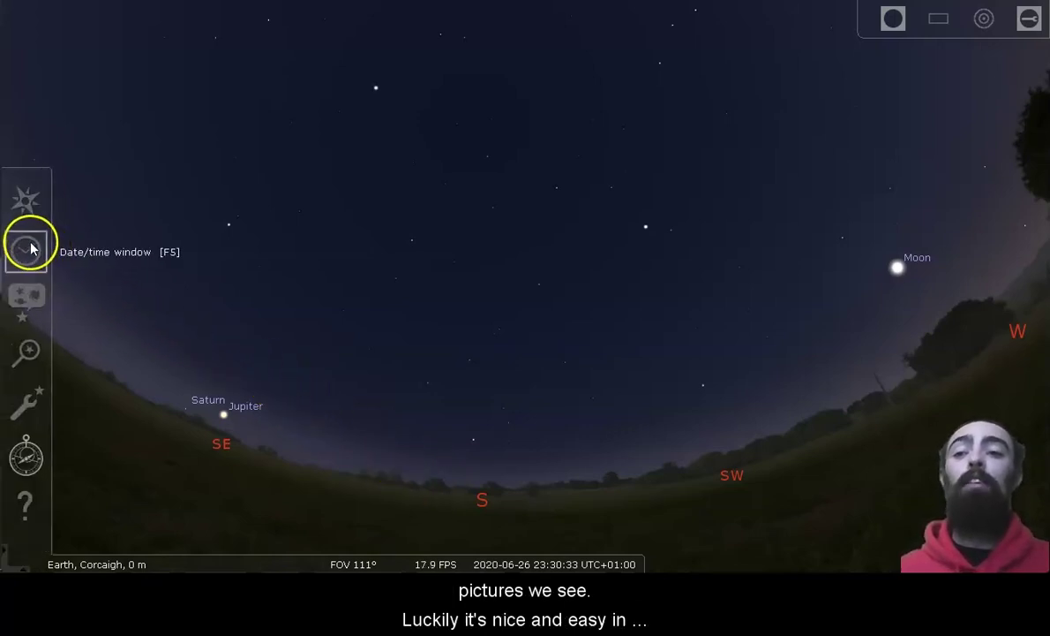
click(27, 210)
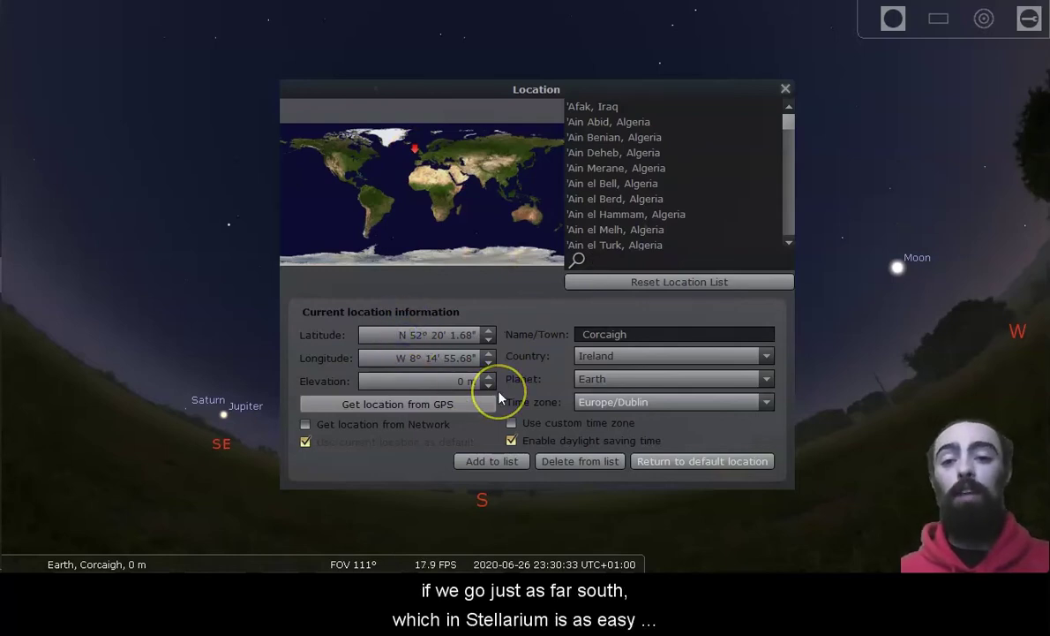
text(S)
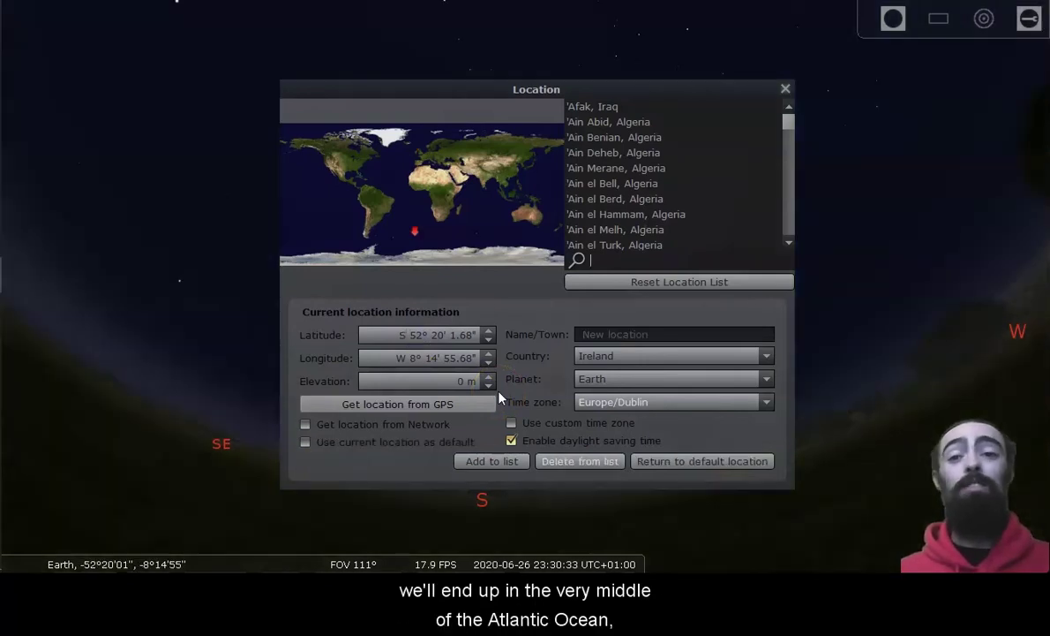
key(Return)
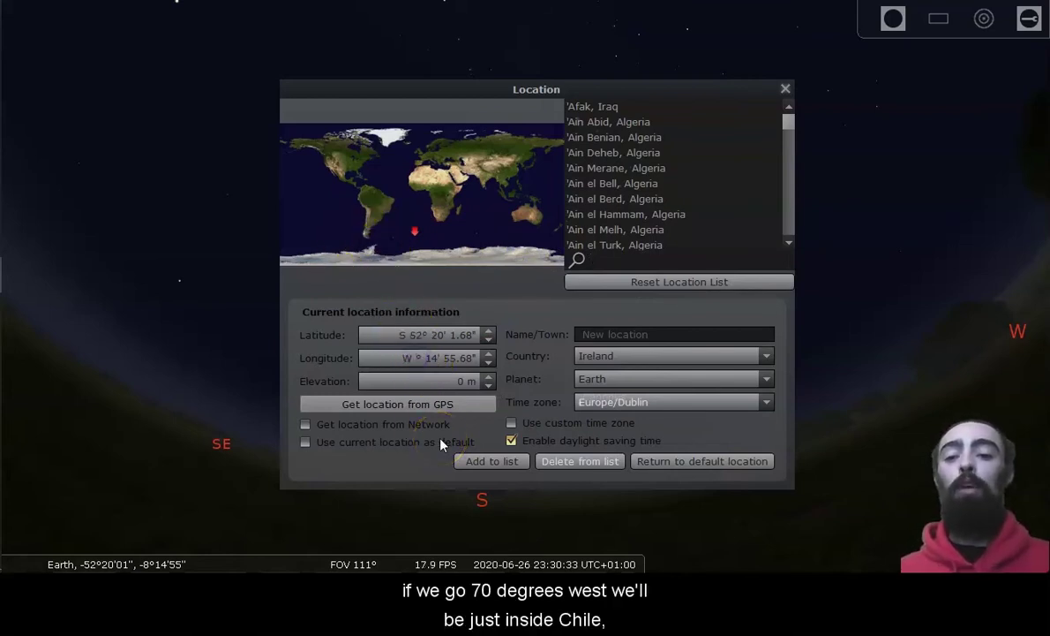
text(70)
key(Return)
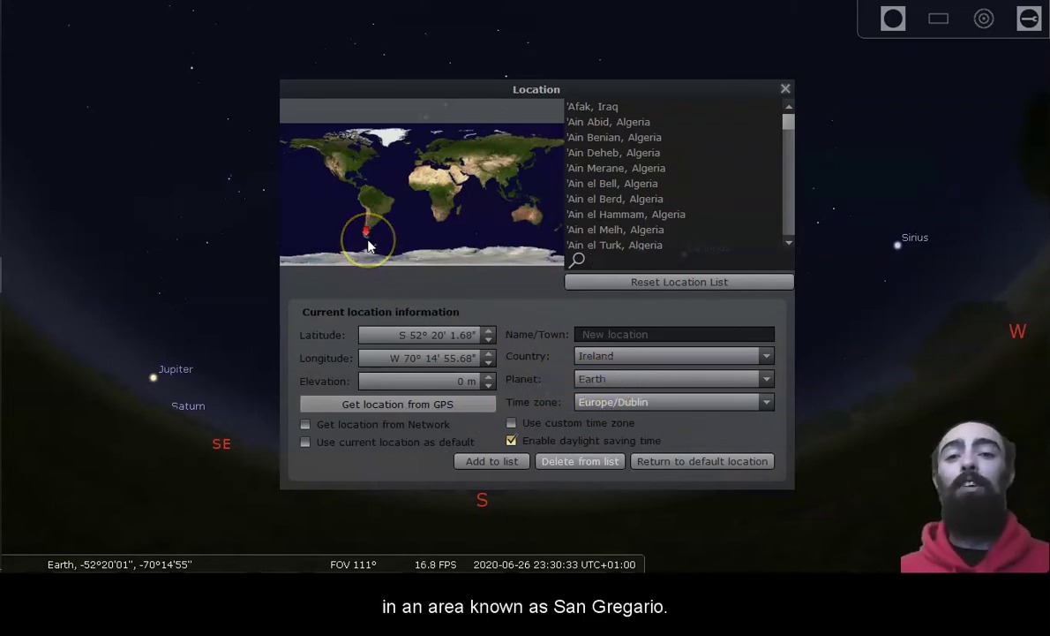
Close the Location window and tilt the southern sky to frame Canopus and Sirius
click(785, 89)
mouse_move(701, 424)
mouse_down()
mouse_move(680, 474)
mouse_move(685, 436)
mouse_up()
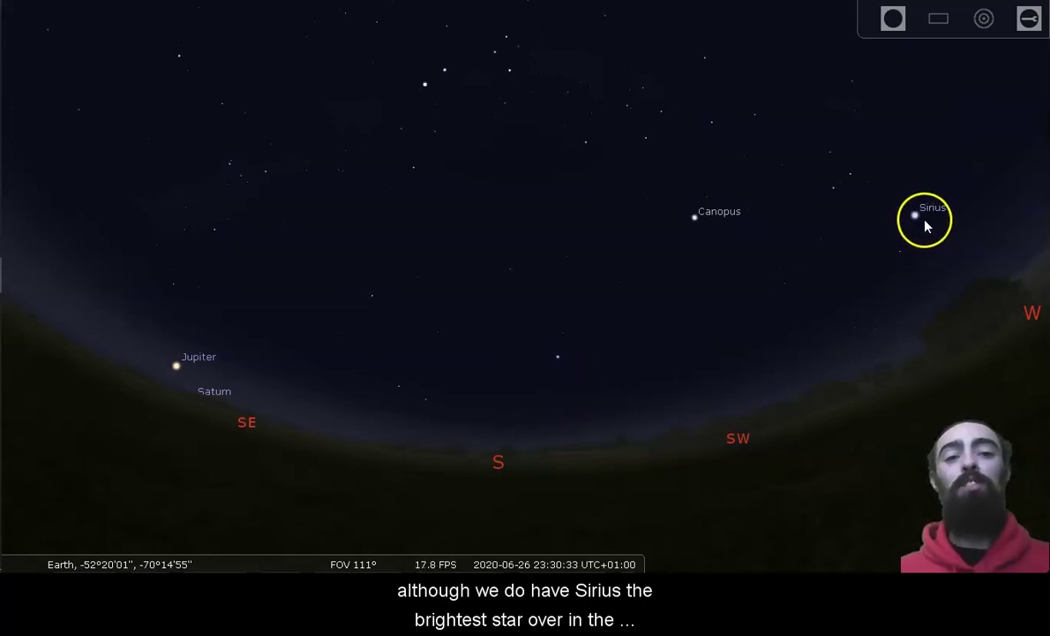
drag(493, 282, 509, 333)
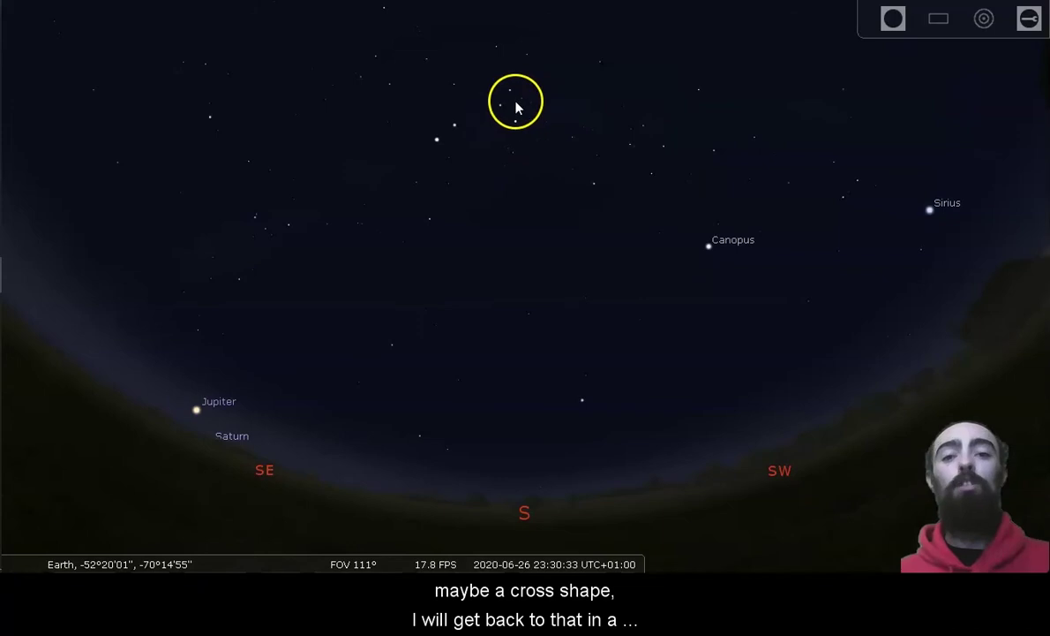
Pan round via east and north-east to face the northern horizon, with the Moon high above it
drag(349, 398, 553, 303)
drag(277, 444, 640, 351)
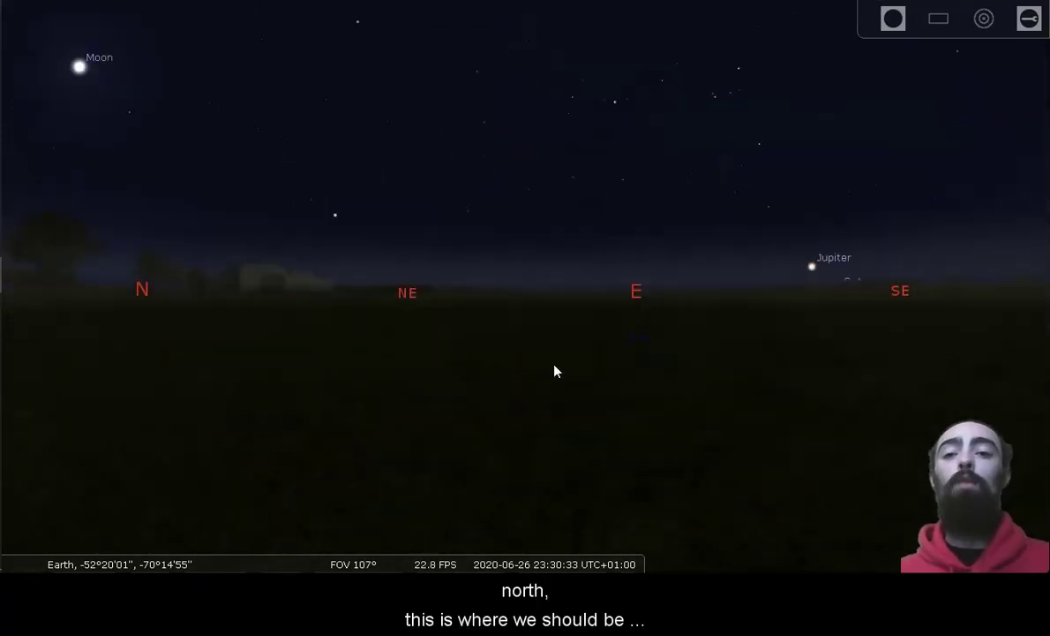
drag(399, 351, 577, 501)
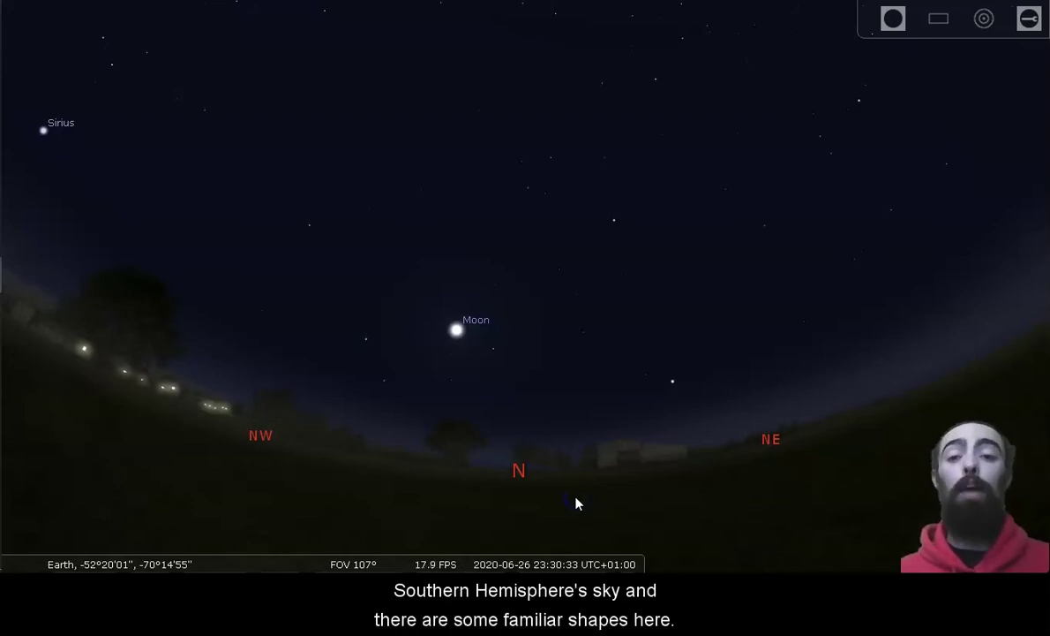
drag(576, 503, 569, 471)
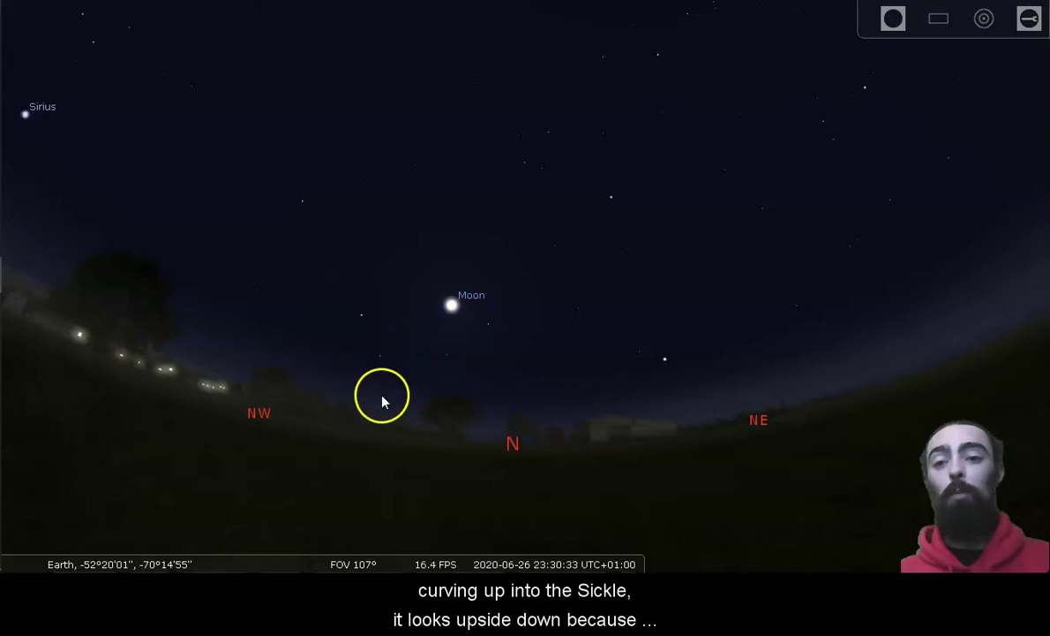
drag(540, 417, 448, 399)
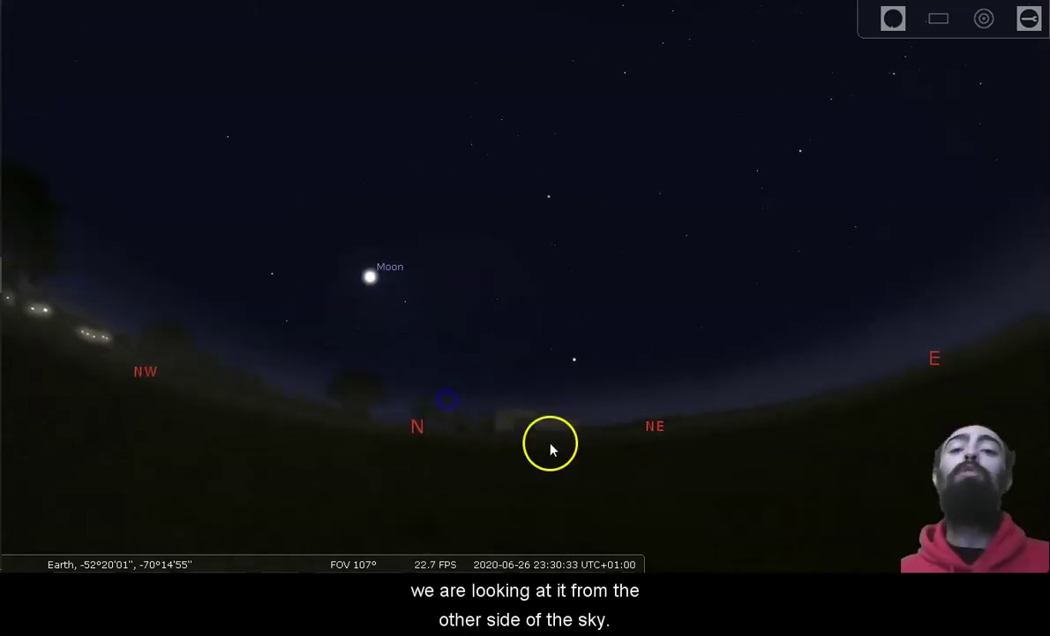
drag(550, 451, 497, 453)
click(575, 455)
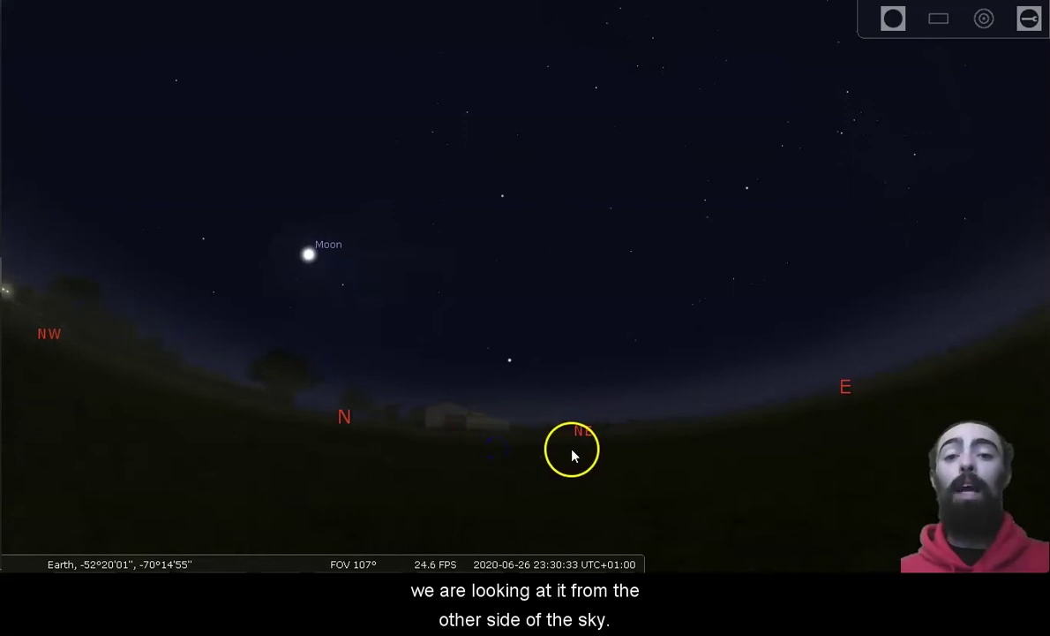
mouse_move(572, 455)
mouse_down()
mouse_move(558, 468)
mouse_move(570, 472)
mouse_up()
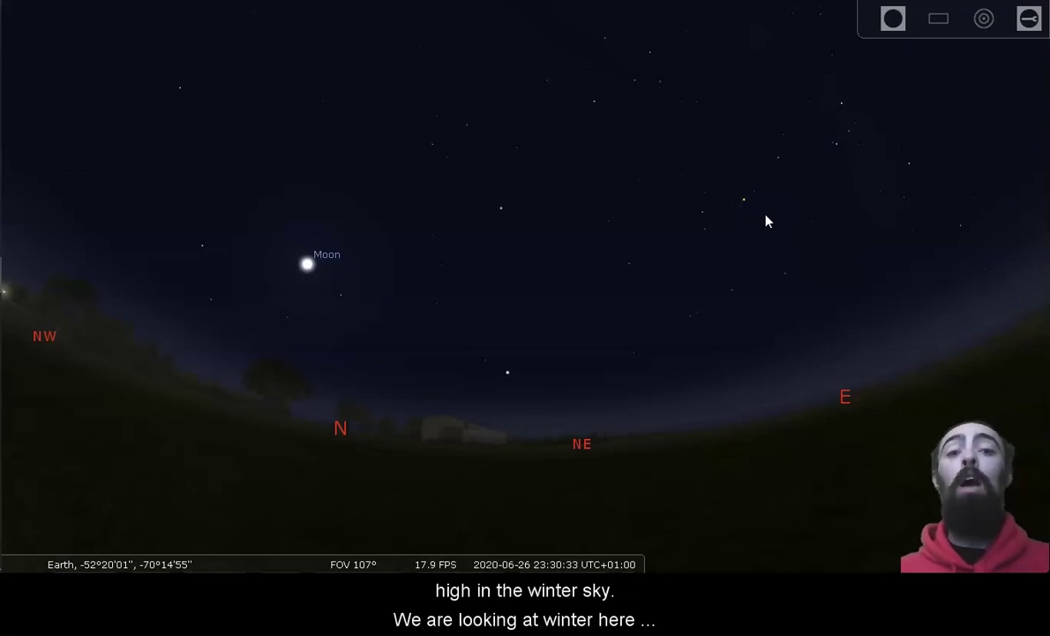
drag(766, 223, 671, 239)
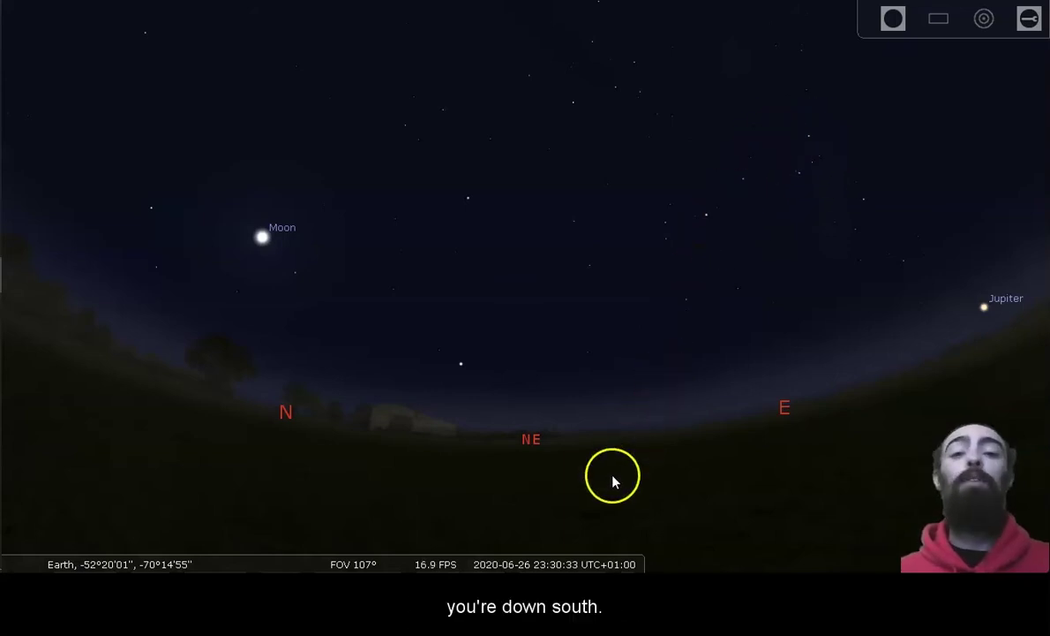
drag(614, 481, 687, 506)
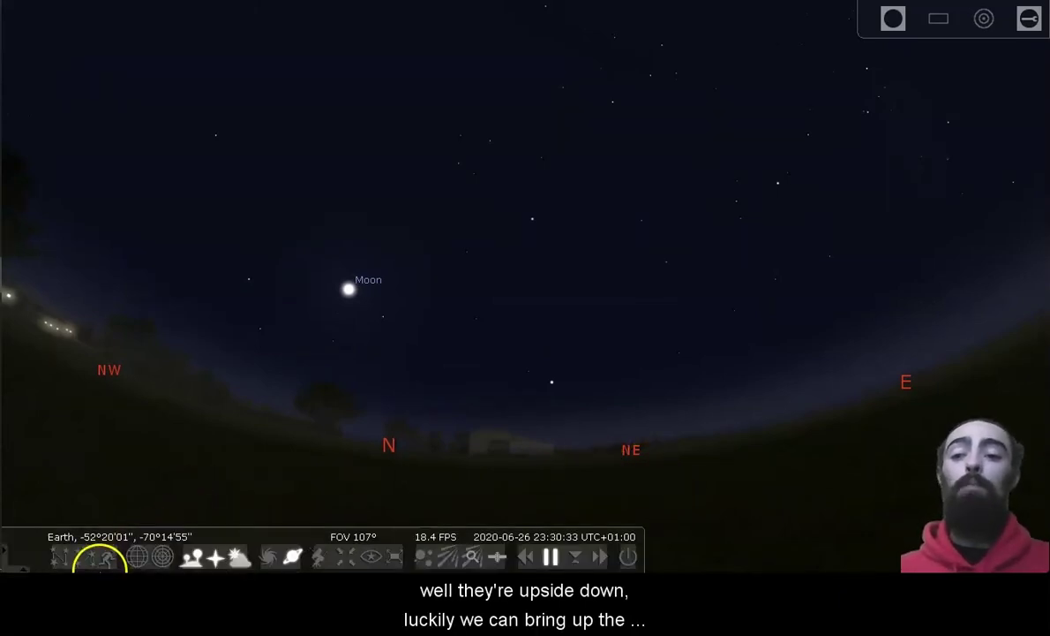
Turn on constellation art, face south-east toward Jupiter and Saturn, and speed up time
click(100, 558)
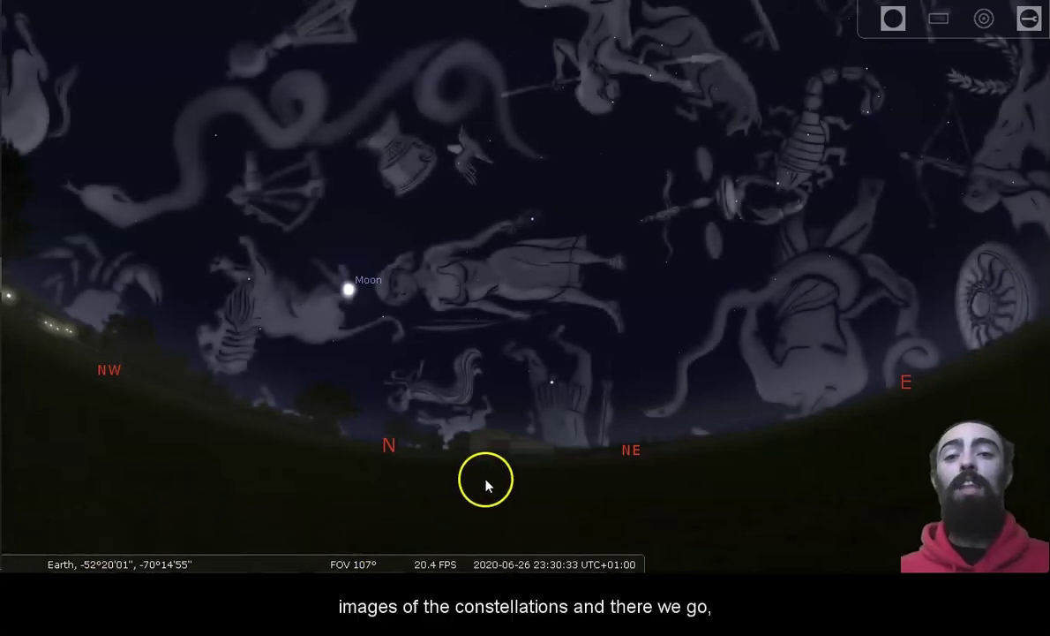
drag(500, 504, 460, 490)
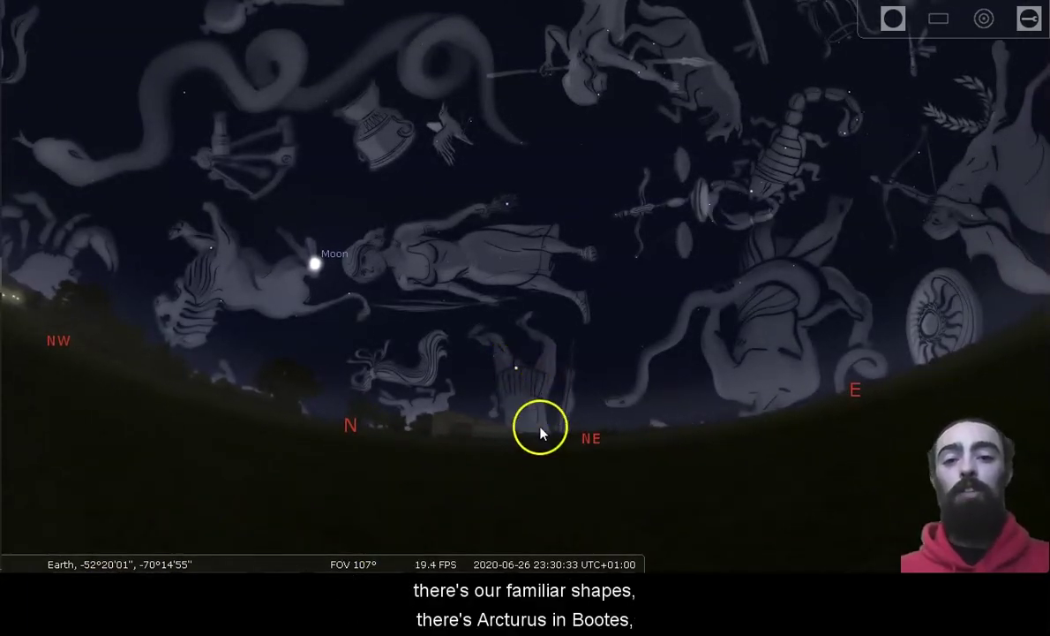
drag(537, 418, 457, 415)
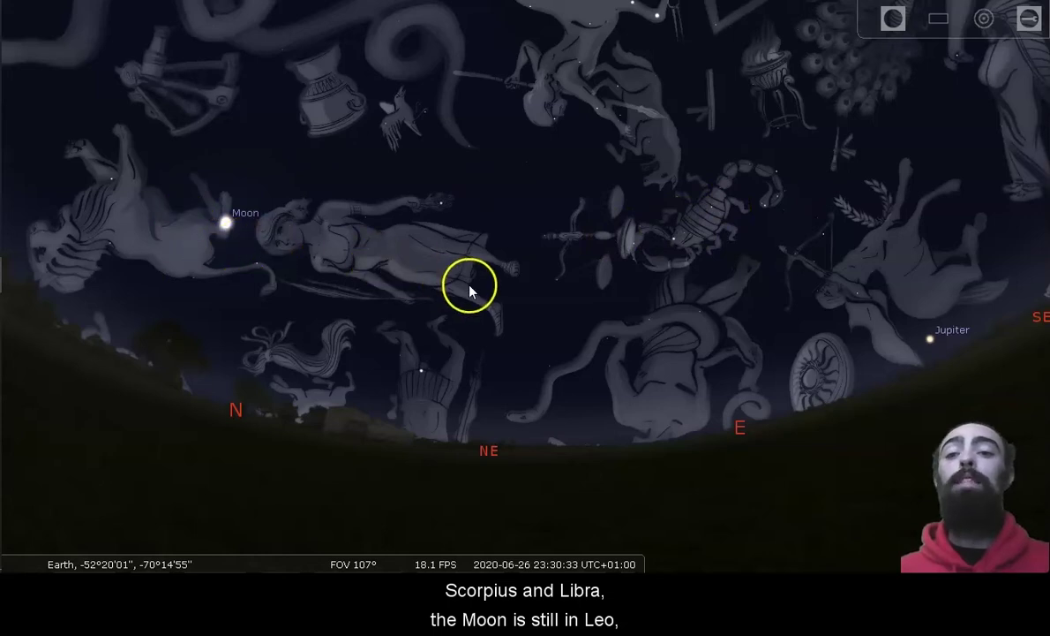
key(Right)
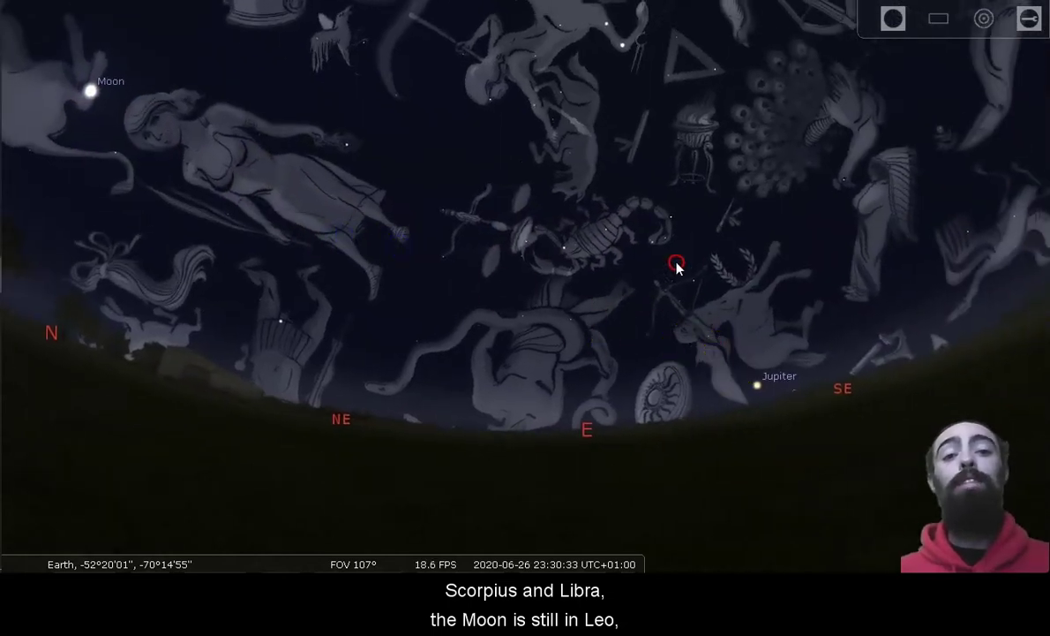
drag(744, 347, 723, 286)
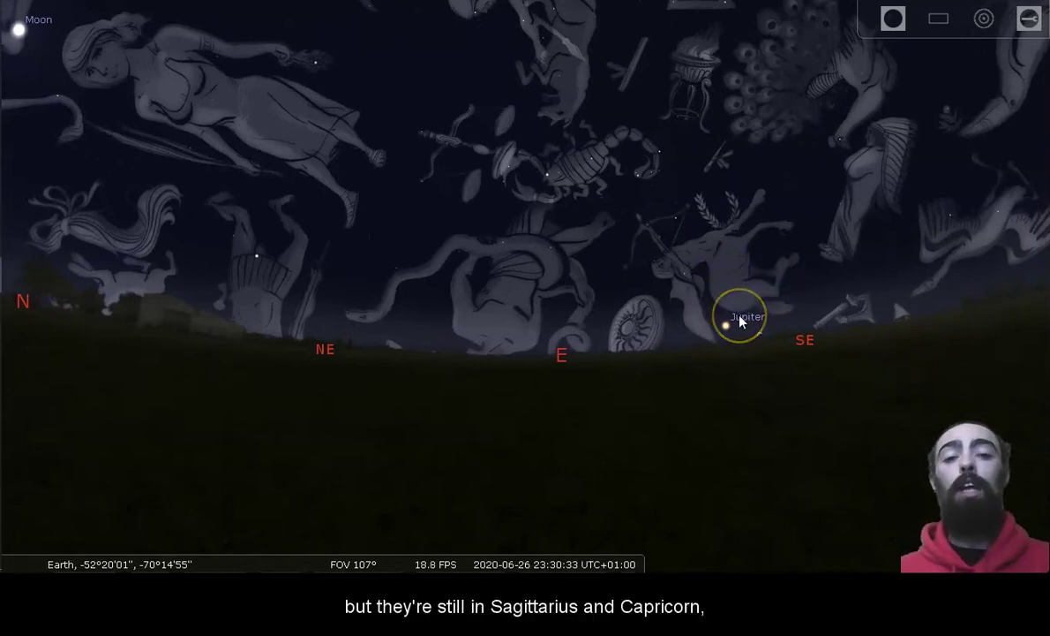
key(l)
key(l)
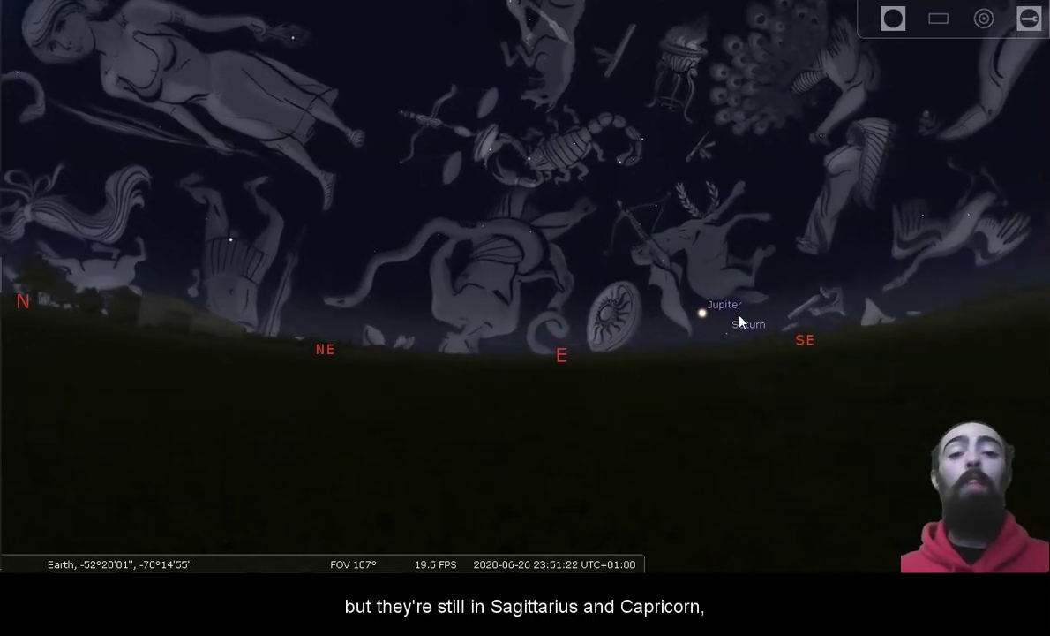
Return time to normal rate and swing the view round to the southern horizon with Canopus
key(k)
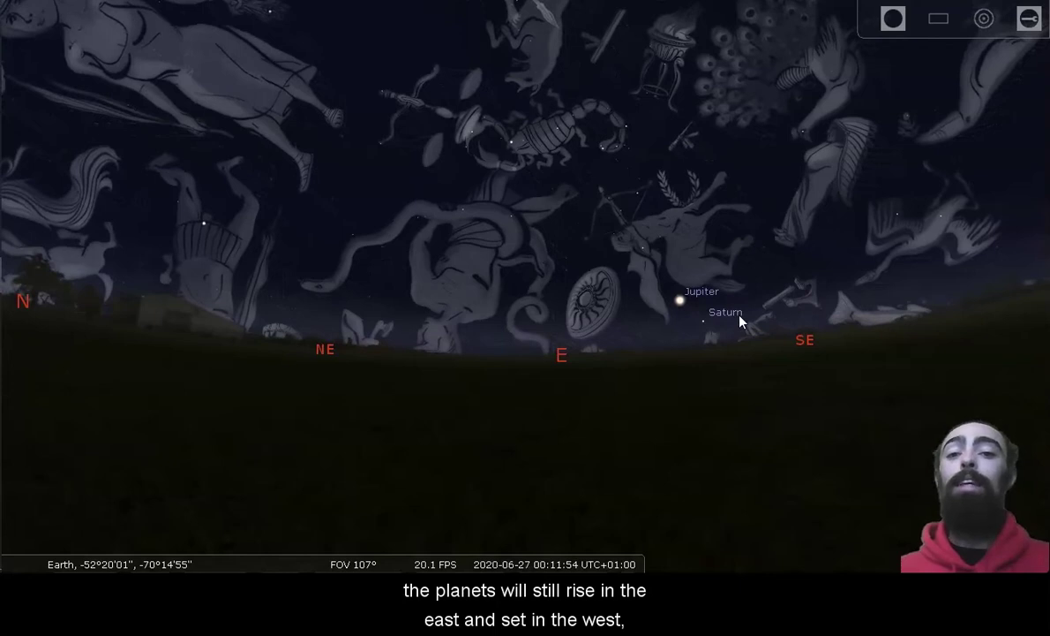
click(708, 357)
key(Left)
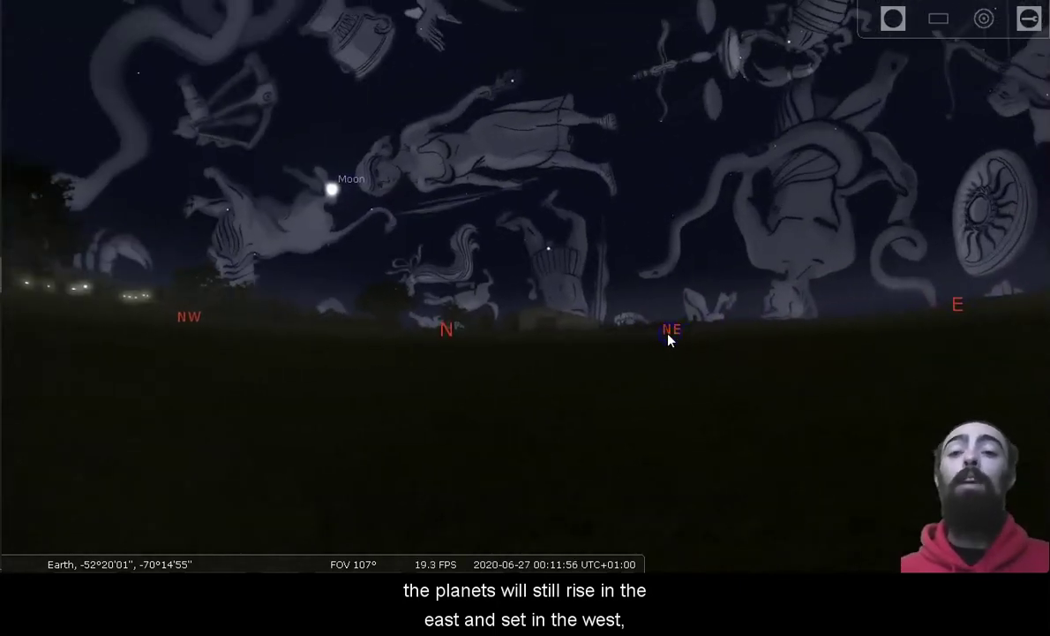
drag(626, 342, 671, 364)
click(1039, 235)
click(798, 194)
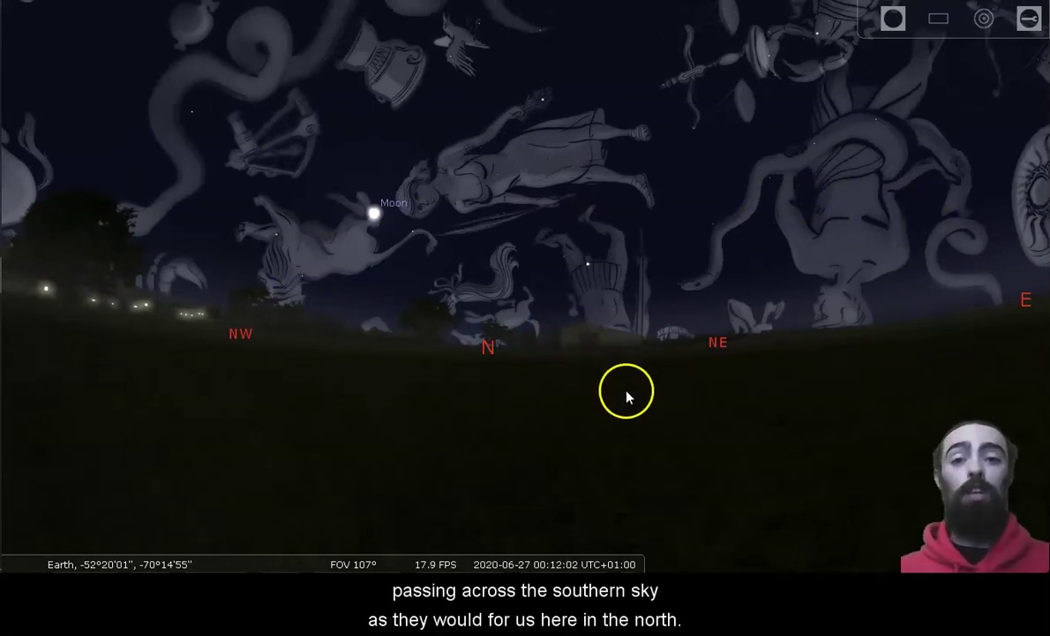
drag(628, 394, 562, 385)
drag(664, 389, 481, 382)
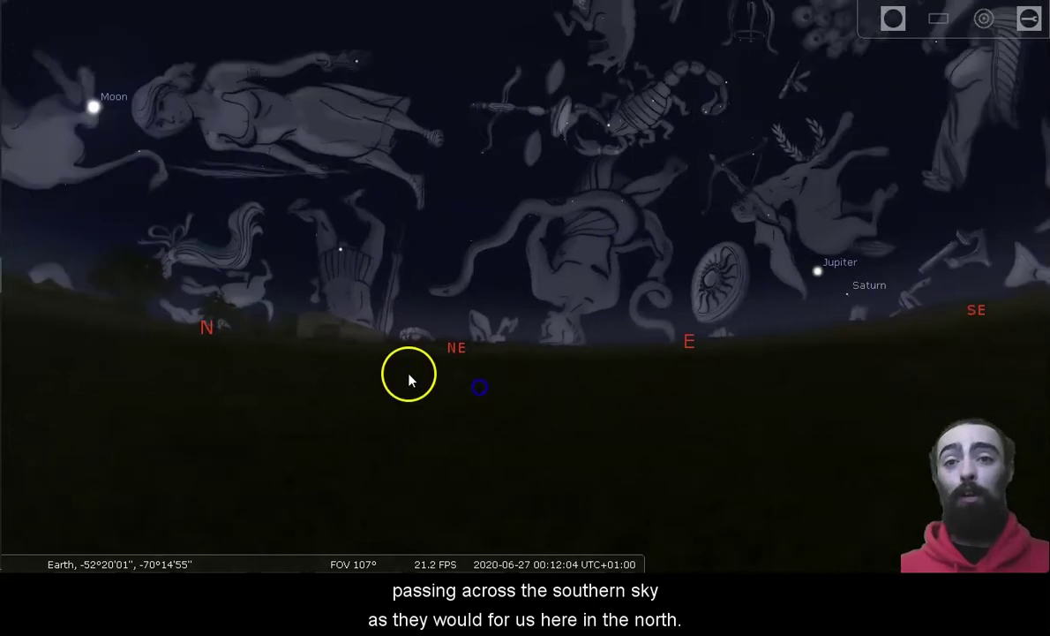
drag(684, 370, 518, 392)
drag(713, 413, 529, 557)
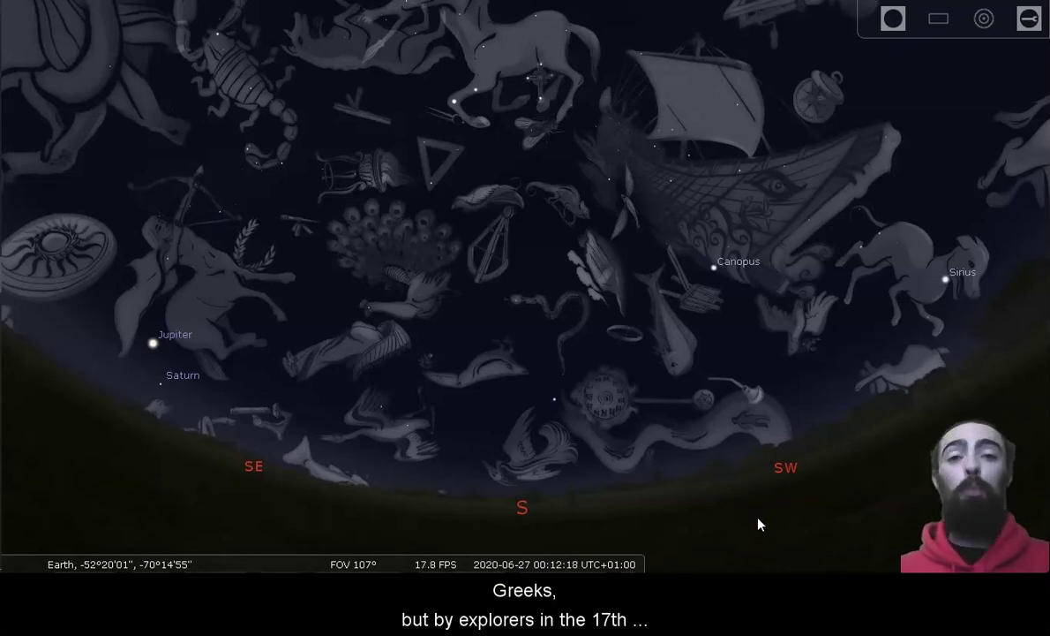
Lower the horizon further so Canopus, Sirius and the large ship constellation all show
drag(740, 465, 740, 499)
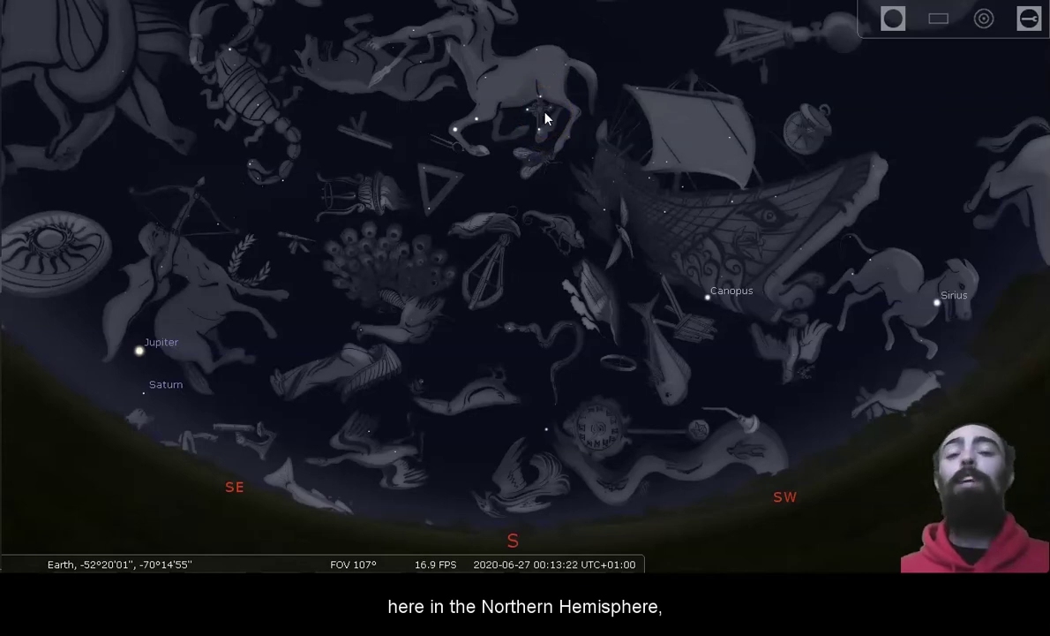
Turn off the constellation artwork, leaving bare stars with Canopus, Sirius, Jupiter and Saturn labelled
click(104, 559)
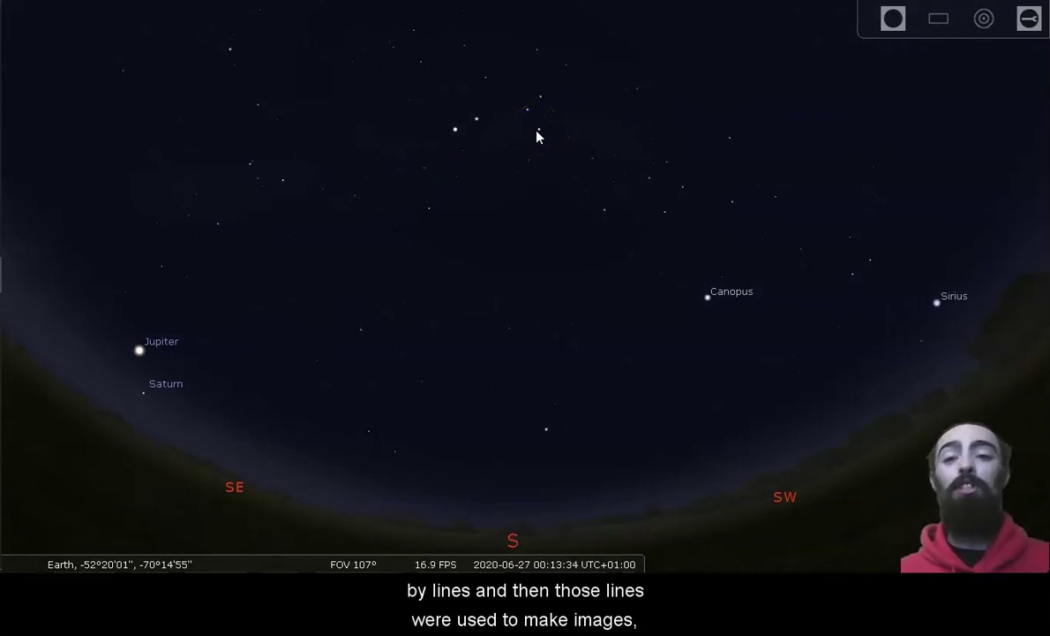
click(525, 110)
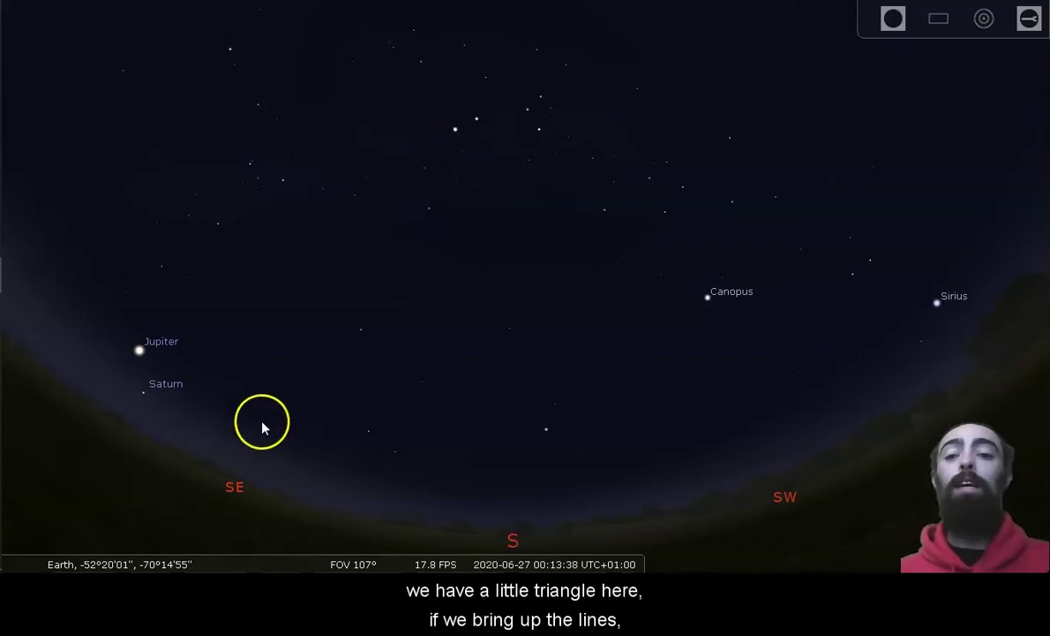
Turn on the constellation lines, outlining the Southern Cross overhead
click(55, 557)
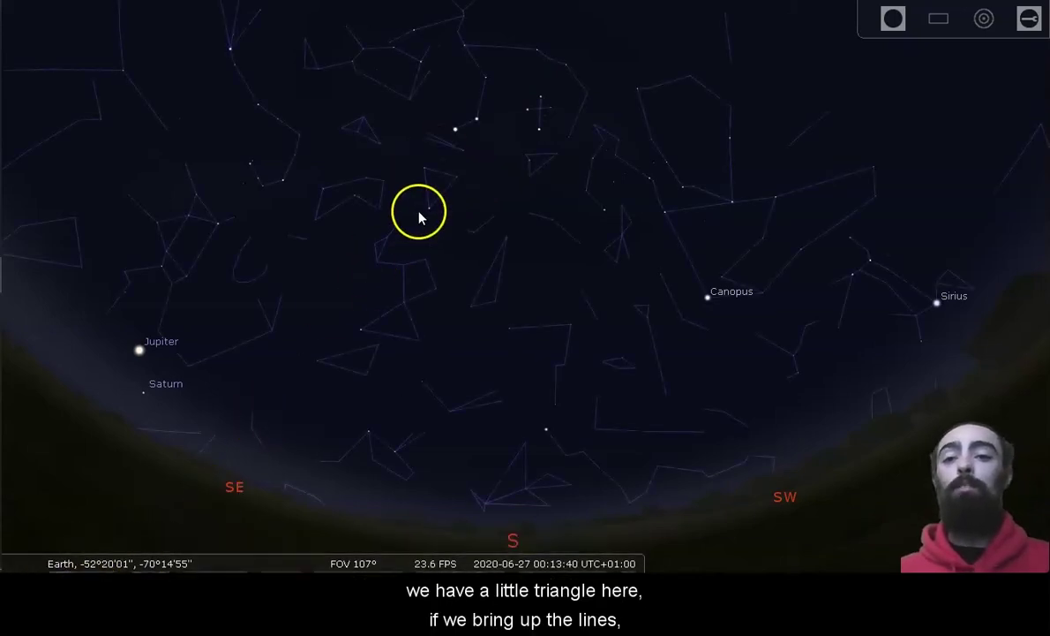
click(554, 124)
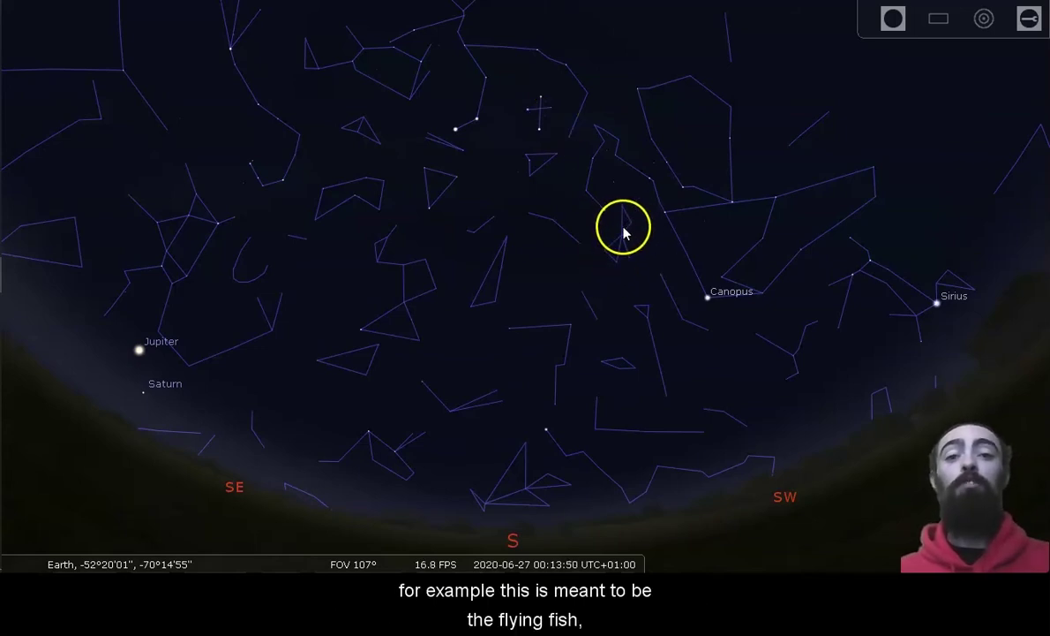
Overlay constellation artwork on the stick figures and nudge the view slightly upward
mouse_move(163, 558)
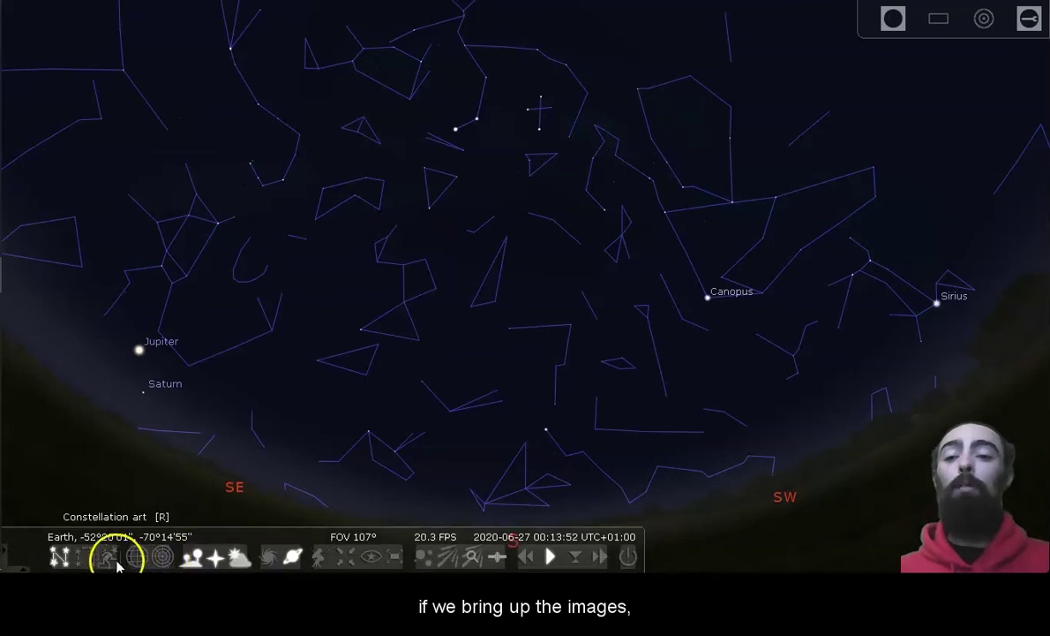
click(113, 560)
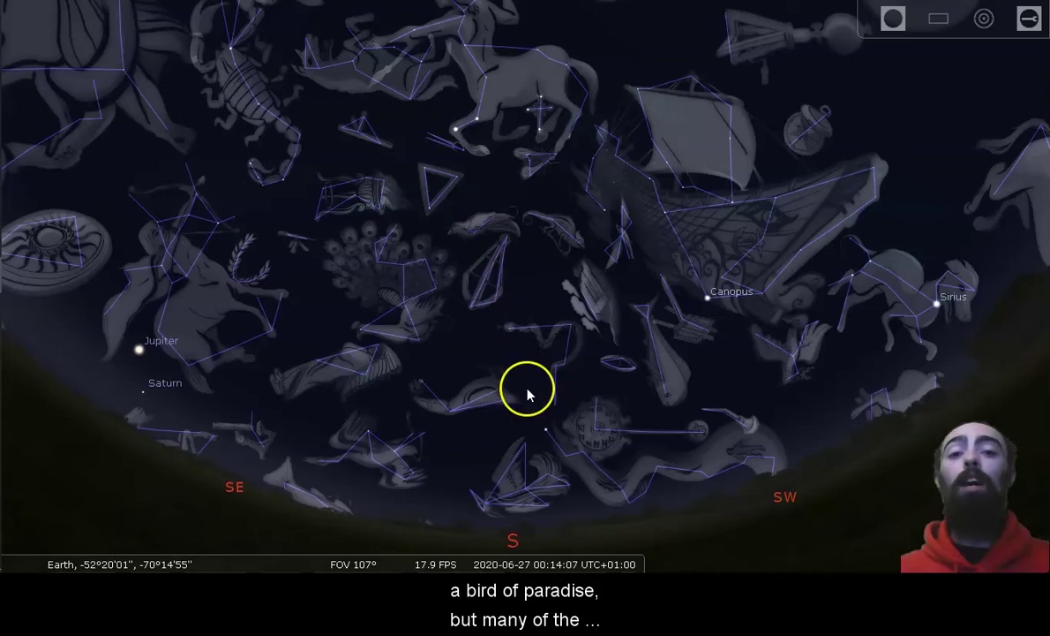
drag(531, 393, 529, 382)
click(375, 422)
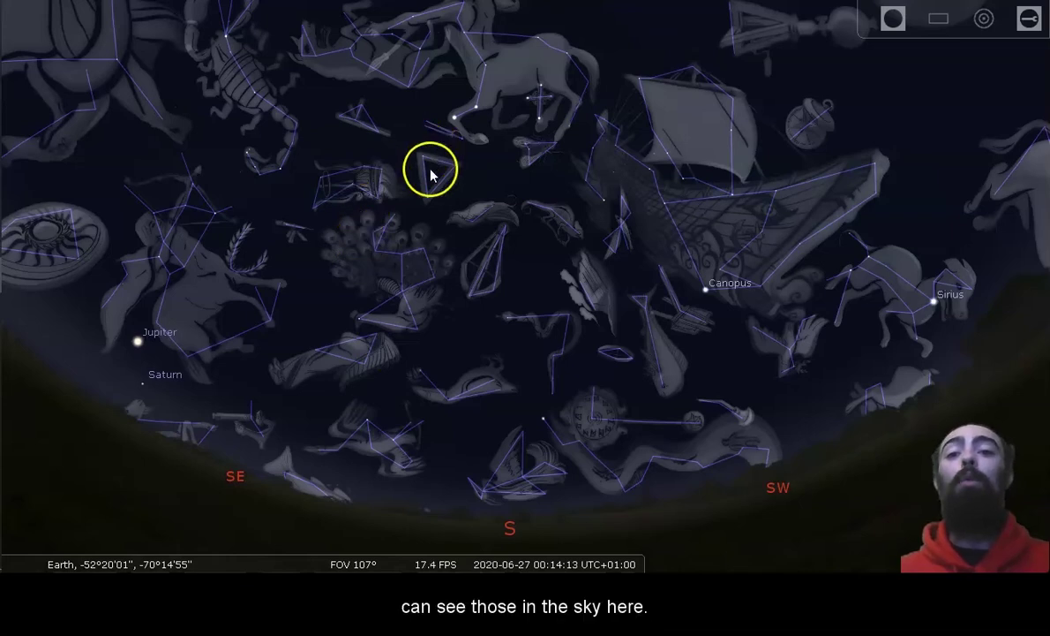
Hide both the constellation artwork and the constellation line figures
mouse_move(133, 556)
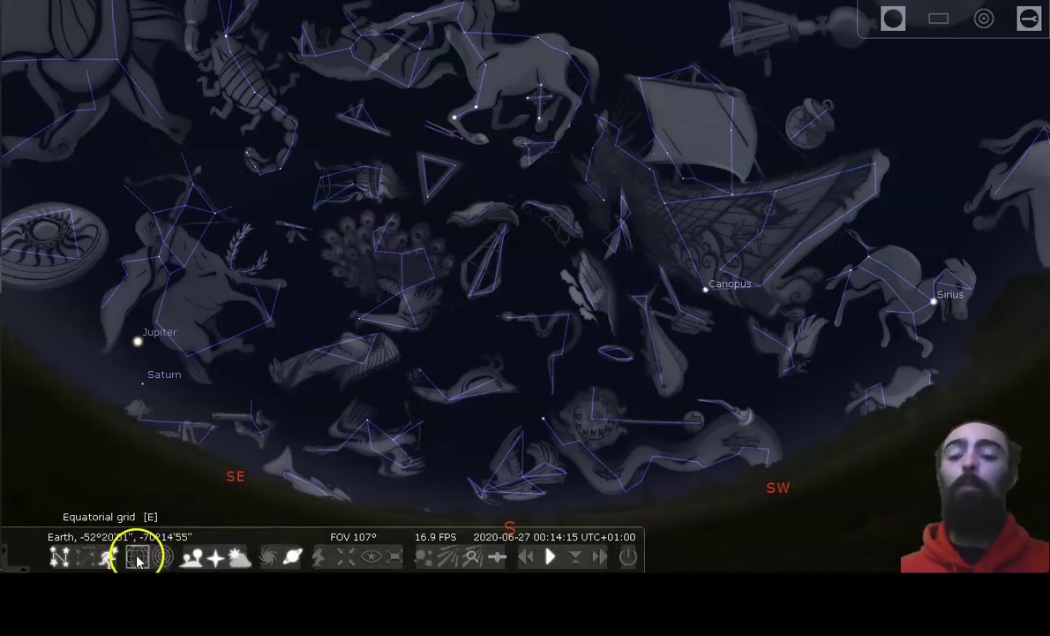
click(107, 558)
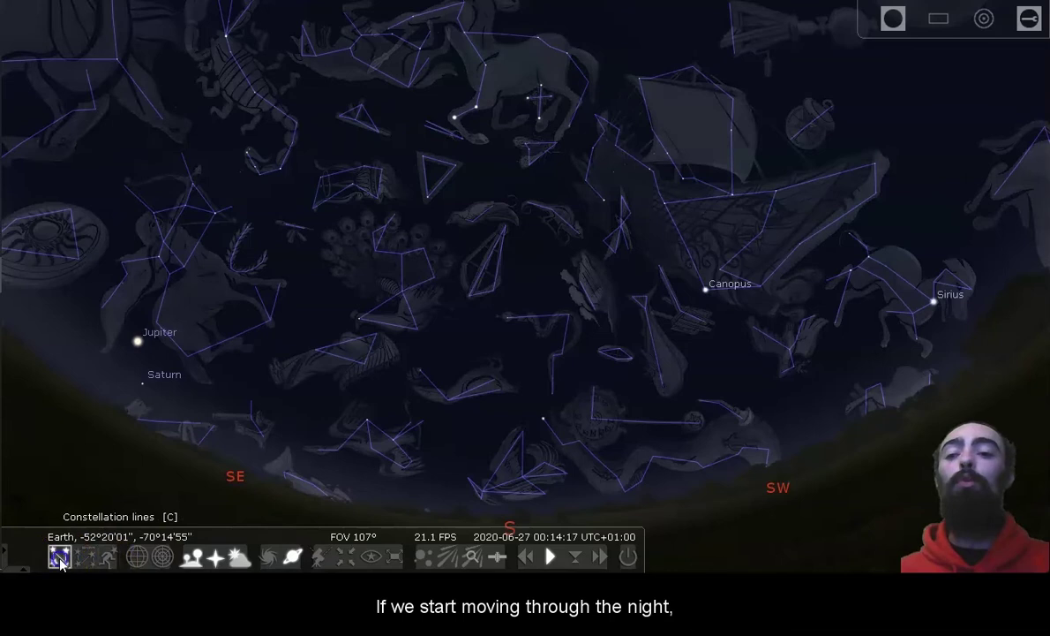
click(60, 556)
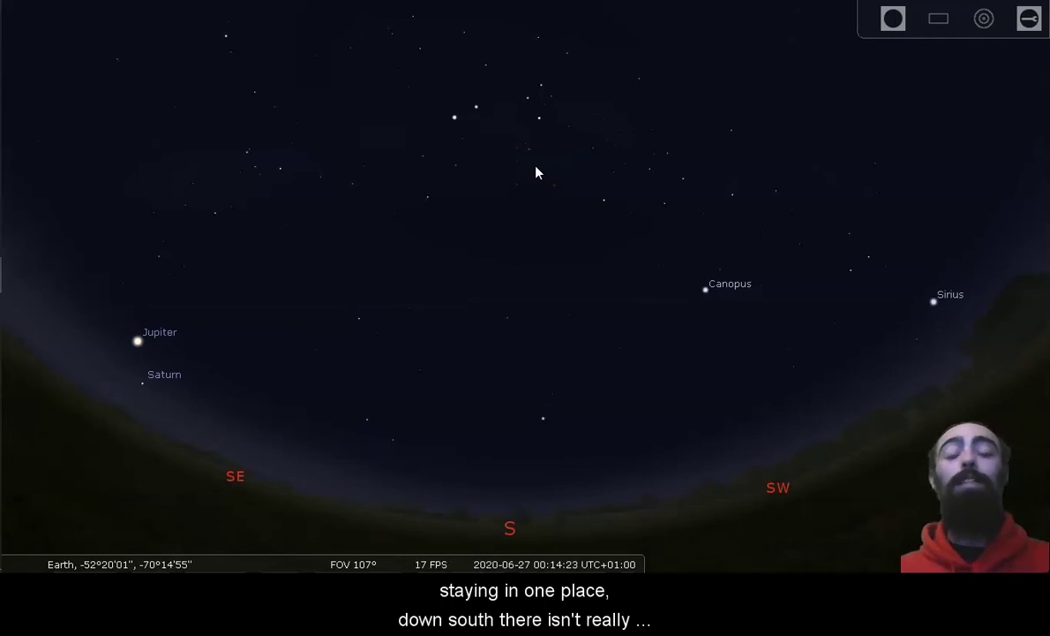
Run time backward and forward with J, L and K, settling at 23:29 on 26 June 2020
key(j)
key(j)
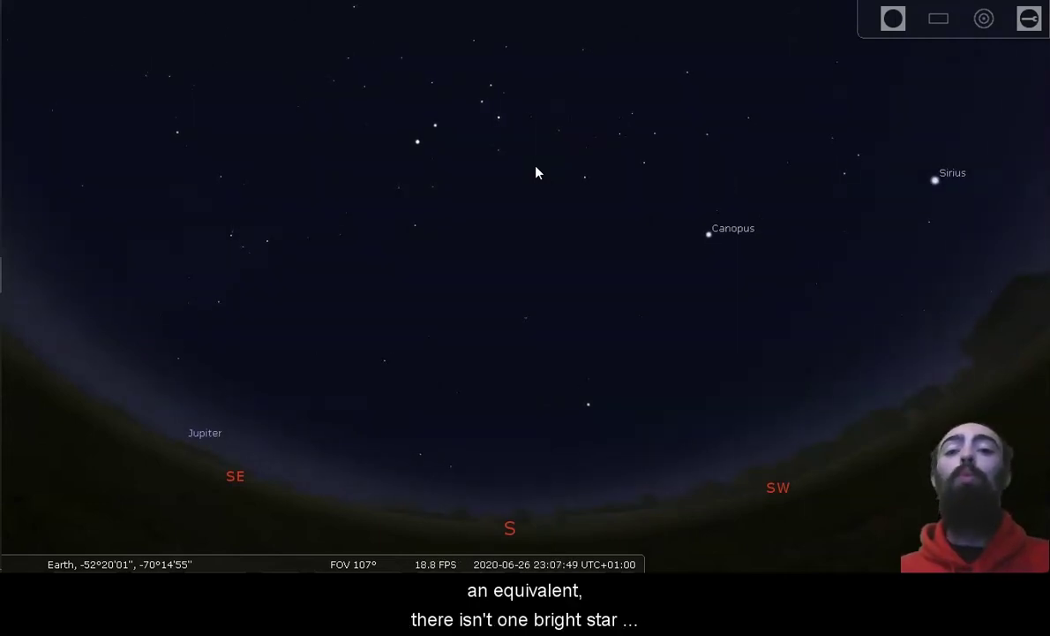
key(l)
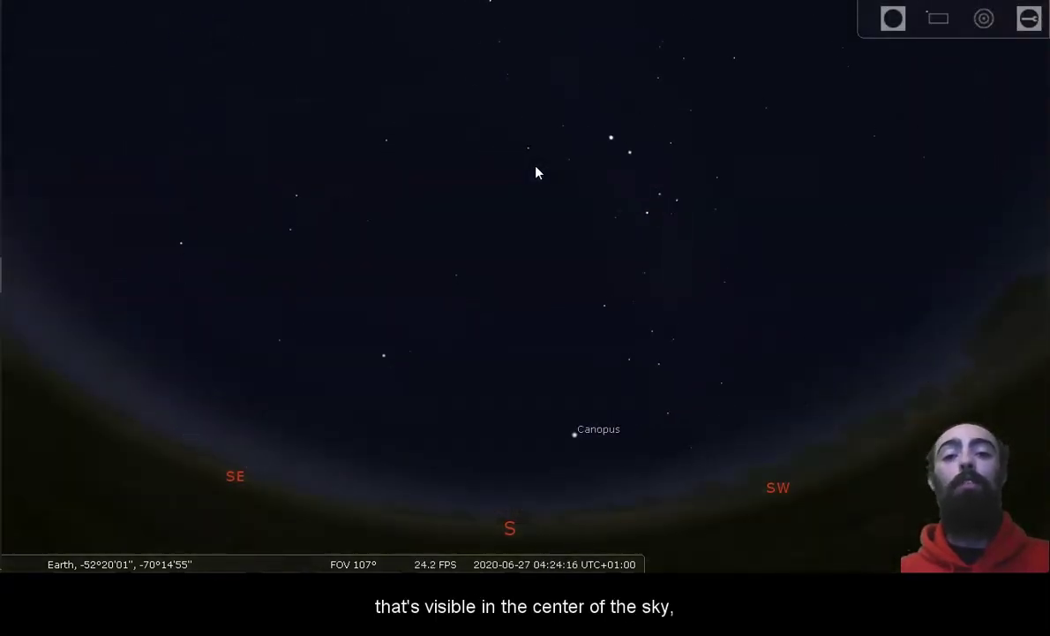
key(j)
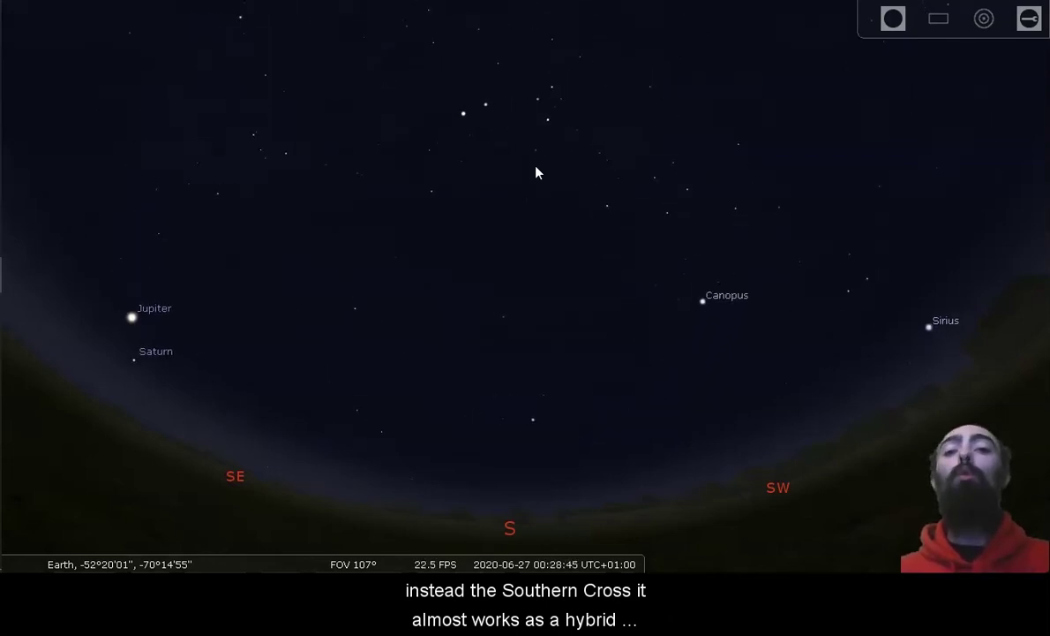
key(j)
key(j)
key(j)
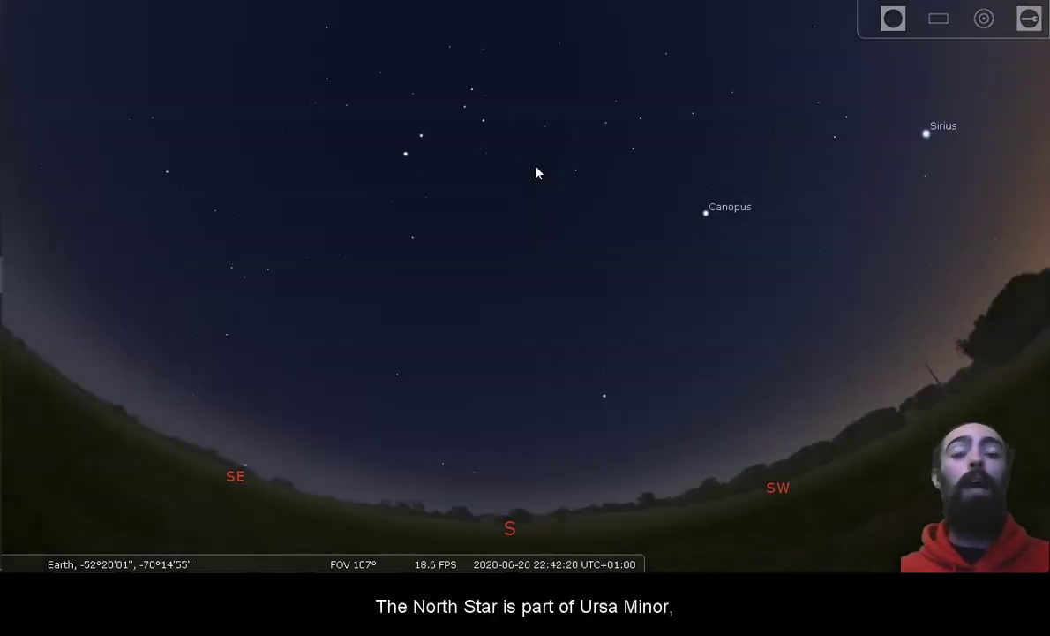
key(l)
key(l)
key(l)
key(l)
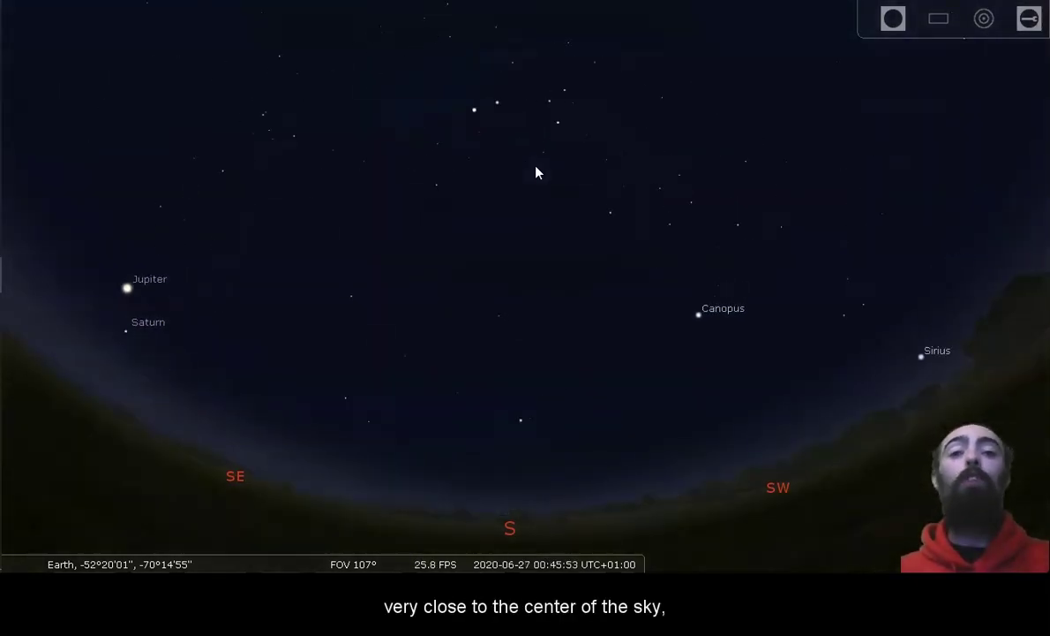
key(k)
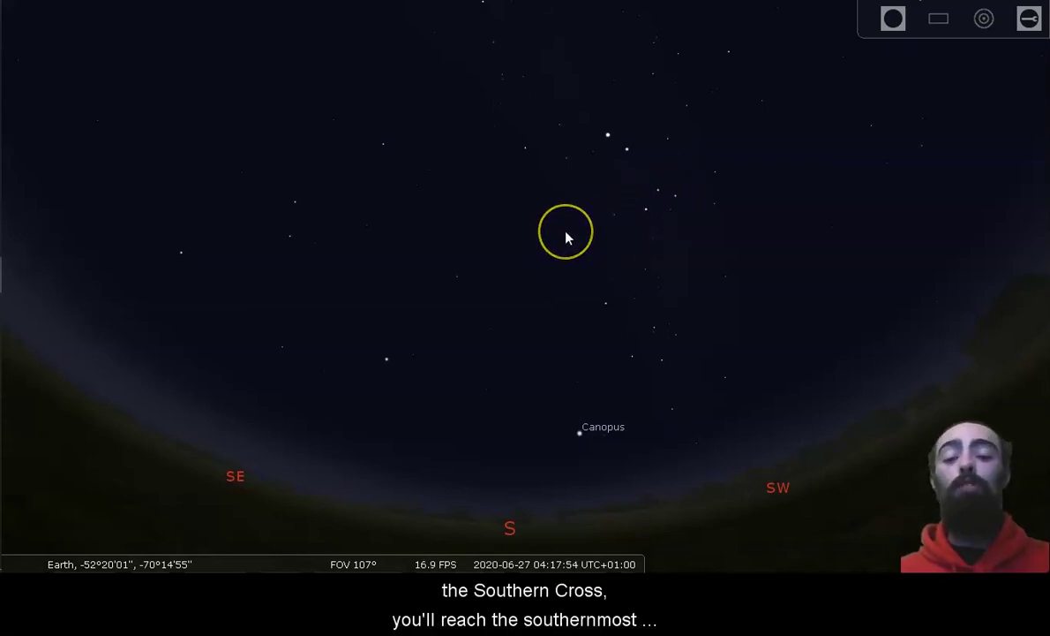
key(l)
key(l)
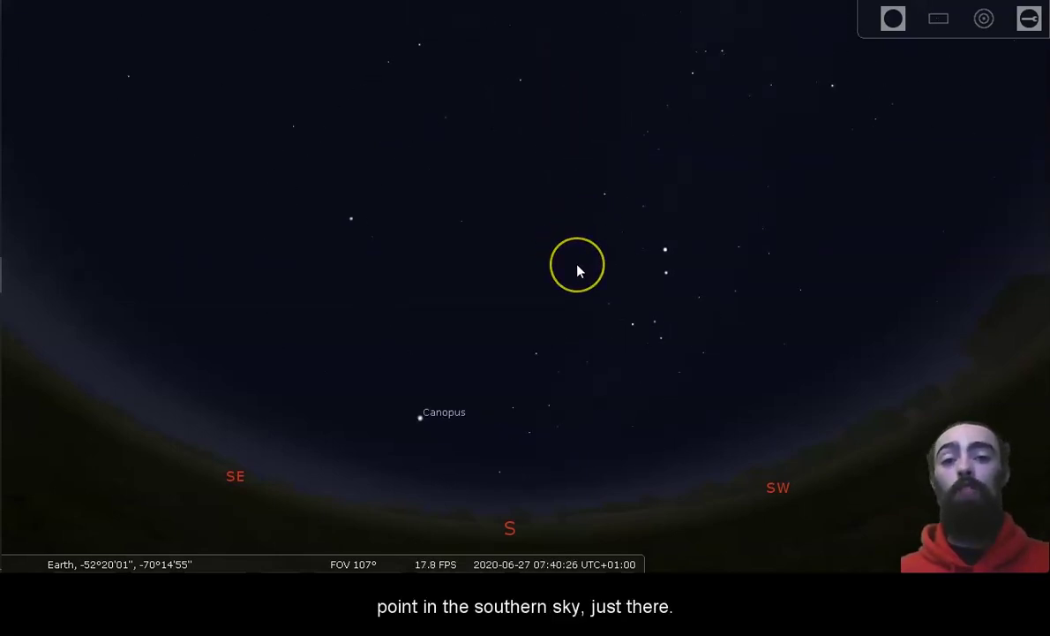
key(j)
key(j)
key(j)
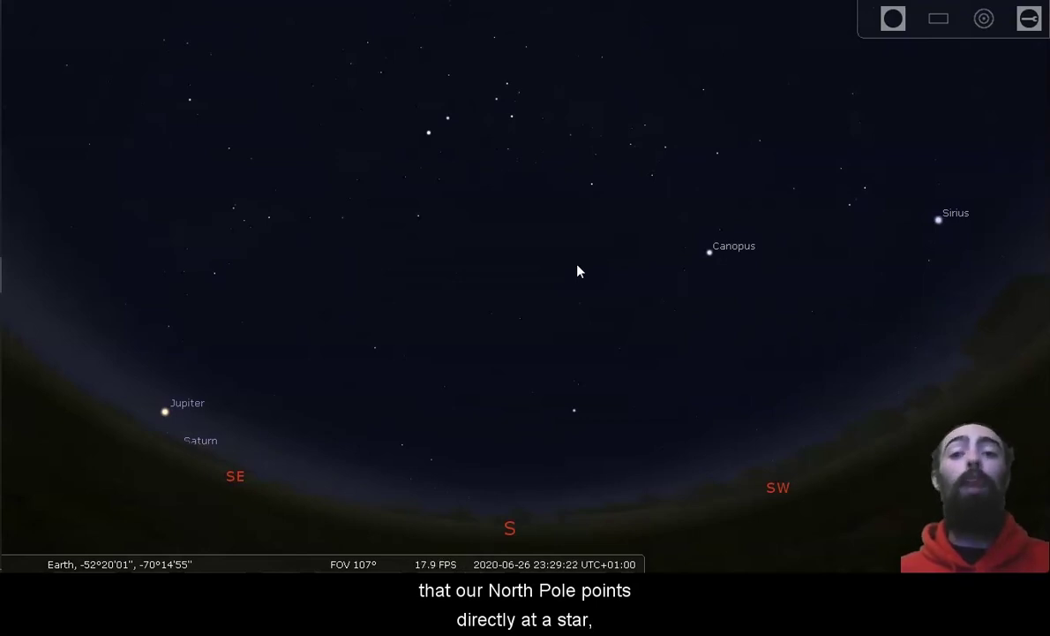
drag(565, 262, 545, 246)
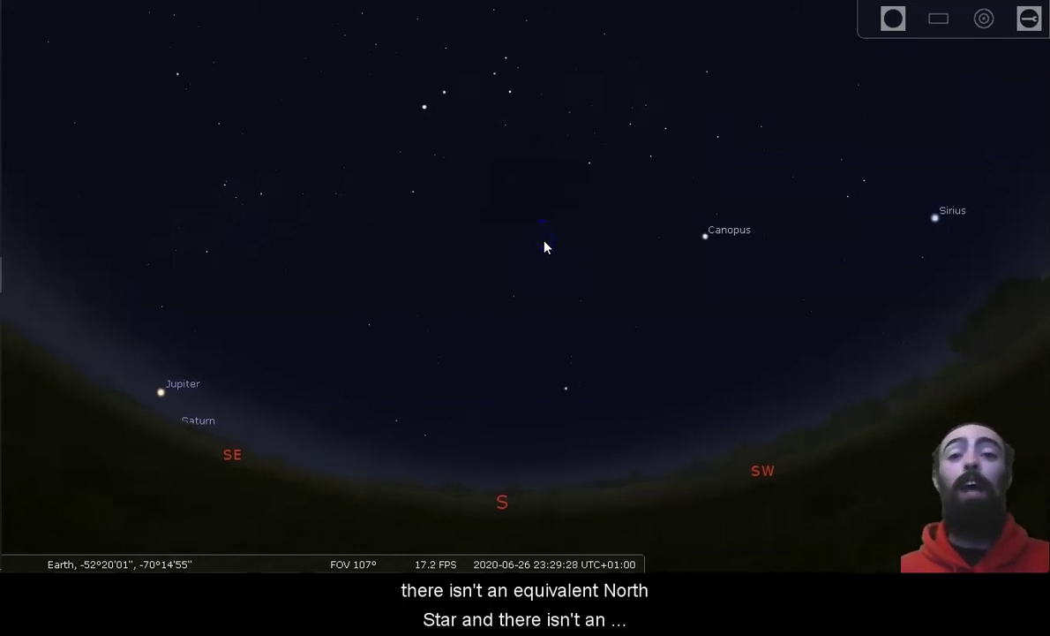
drag(535, 155, 523, 189)
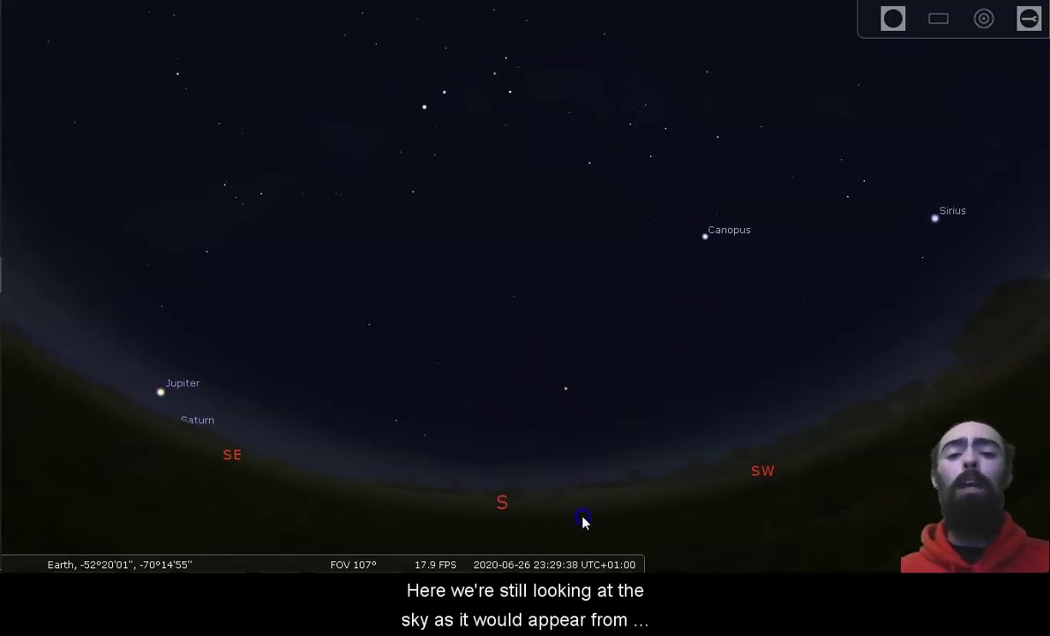
mouse_move(582, 517)
mouse_down()
mouse_move(533, 529)
mouse_move(565, 530)
mouse_up()
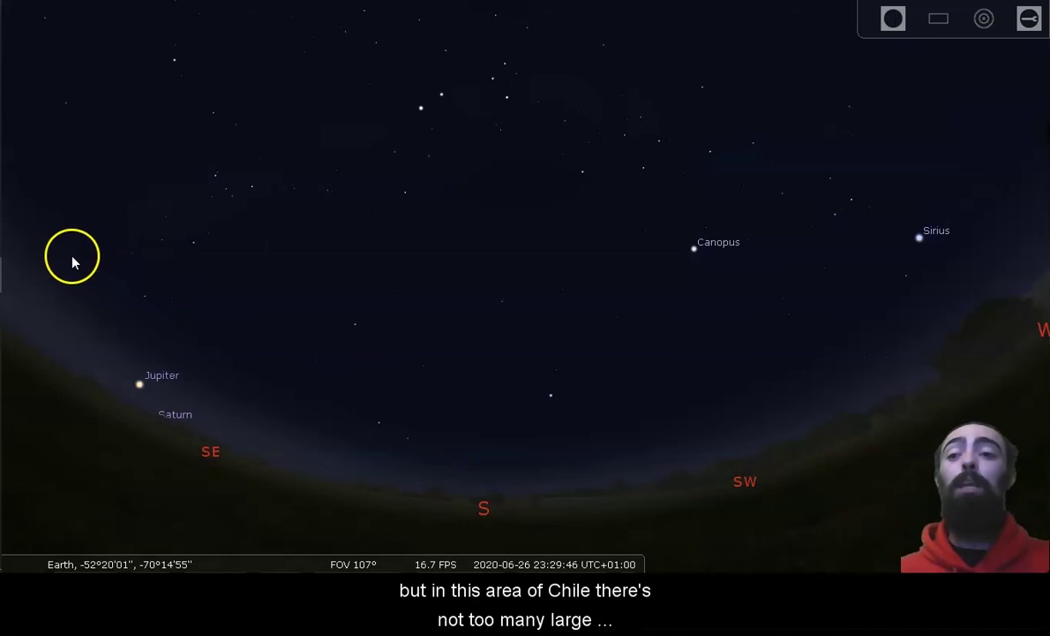
Step light pollution down to 1 in the Sky and viewing options window, then close it
mouse_move(37, 258)
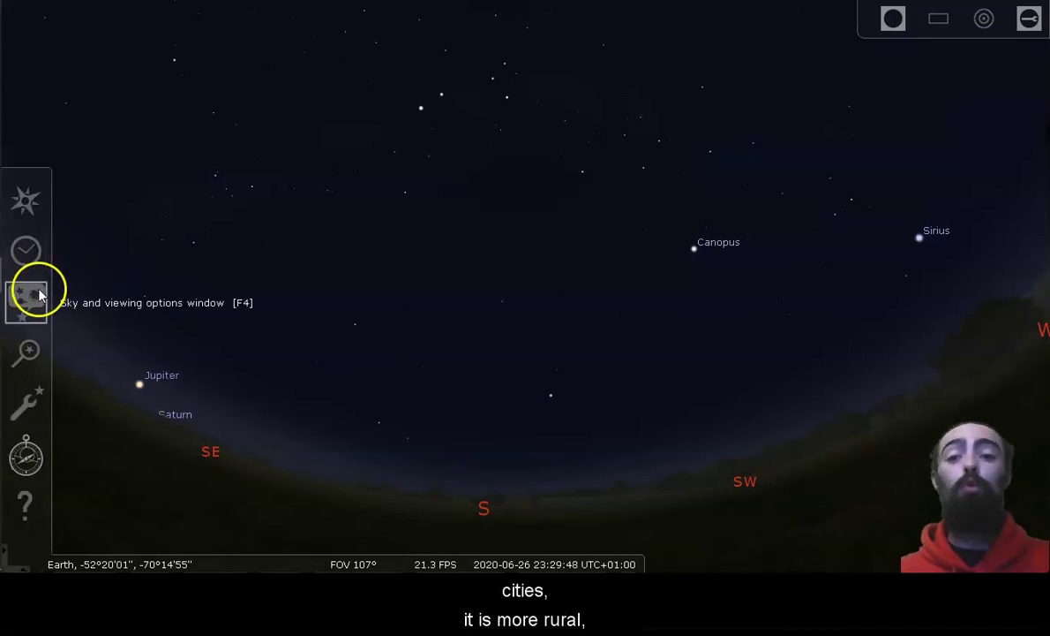
click(40, 294)
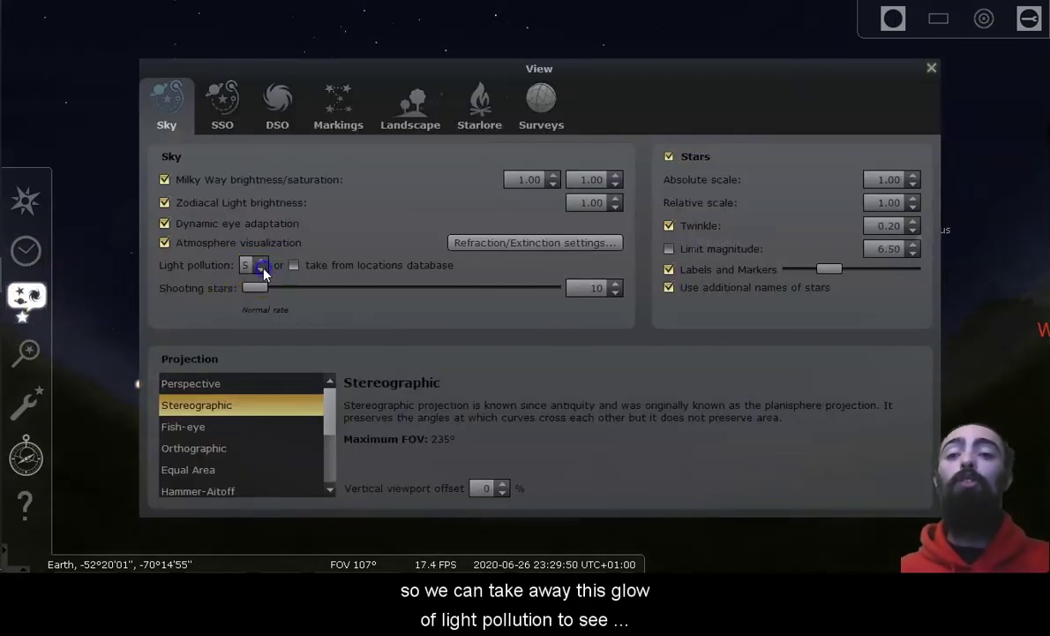
click(261, 269)
click(261, 269)
click(261, 269)
click(261, 269)
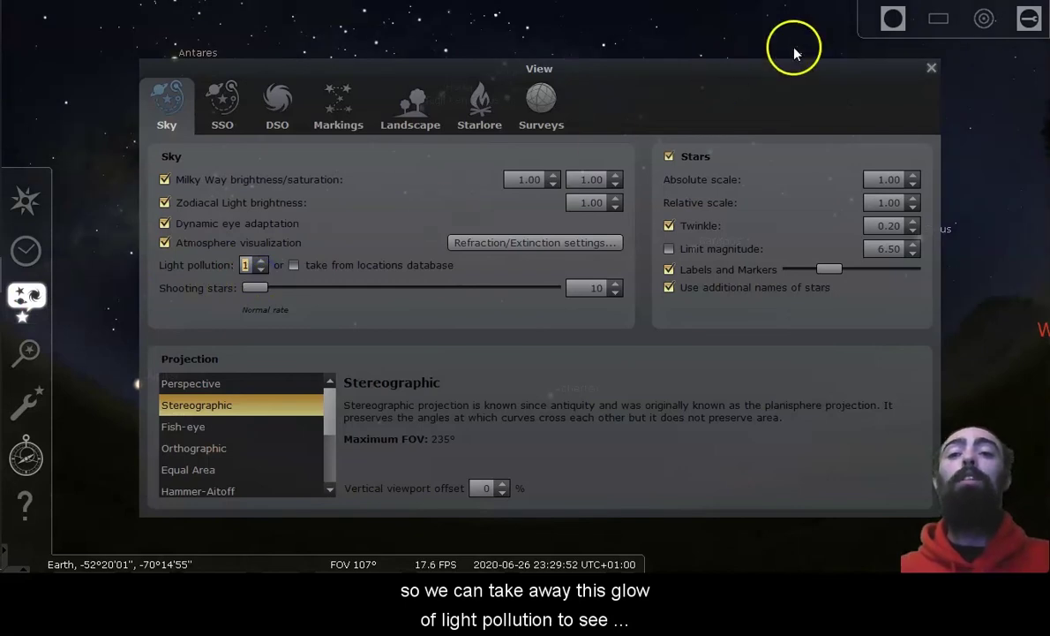
click(933, 70)
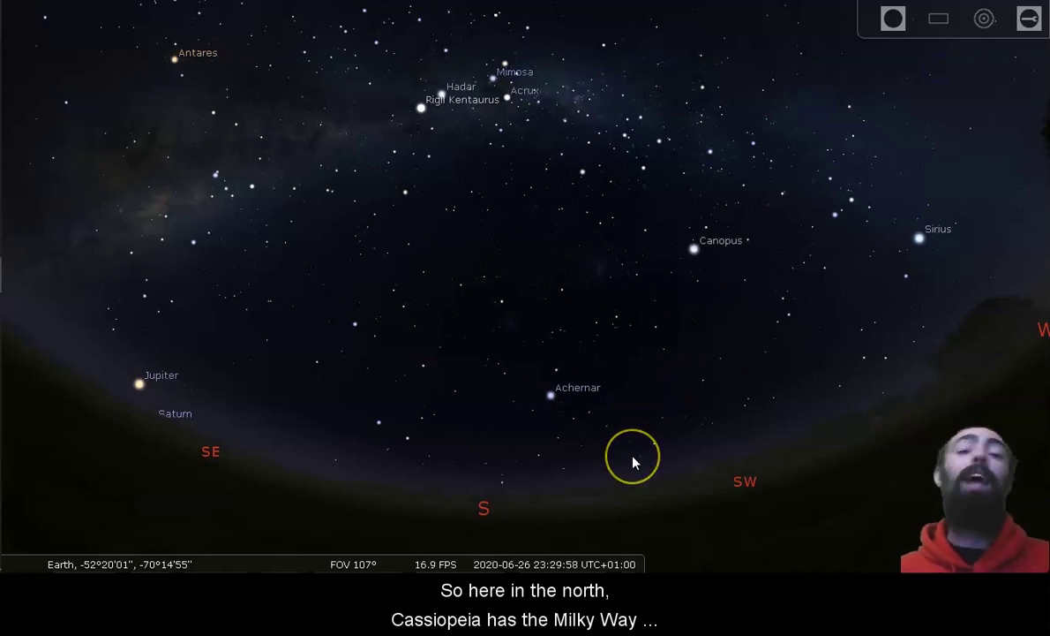
Pan the sky from south round to the east, then back southeast along the Milky Way to Rigil Kentaurus
drag(619, 452, 568, 478)
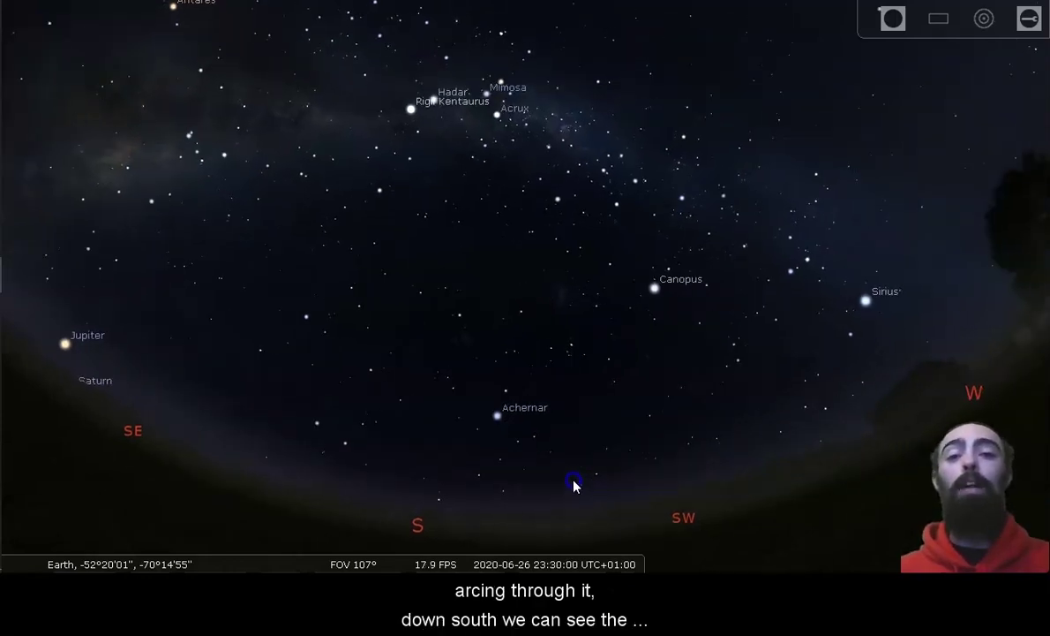
click(788, 349)
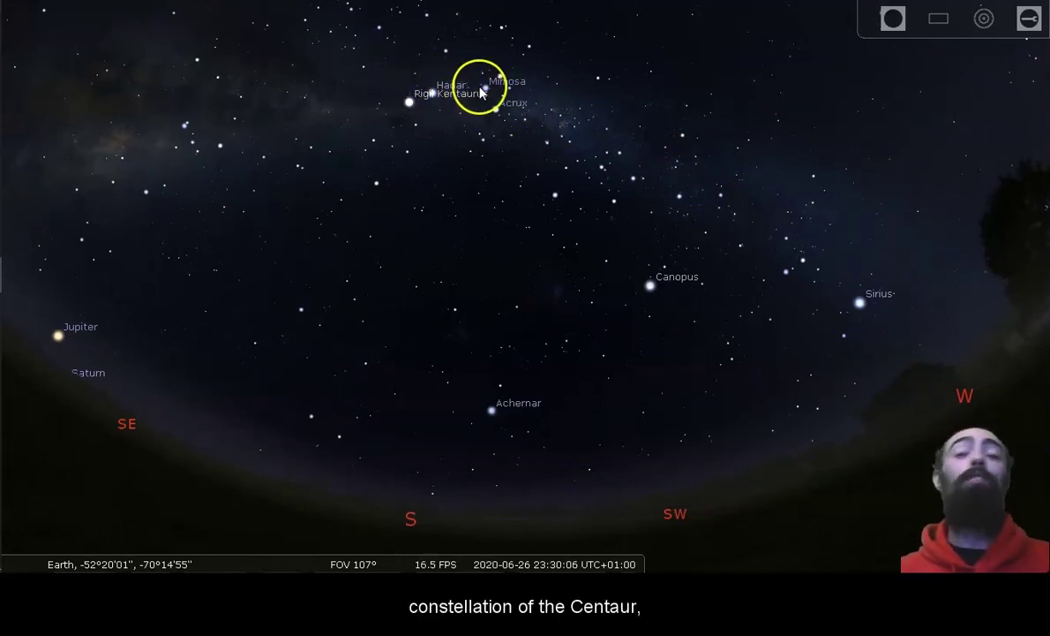
drag(403, 112, 544, 87)
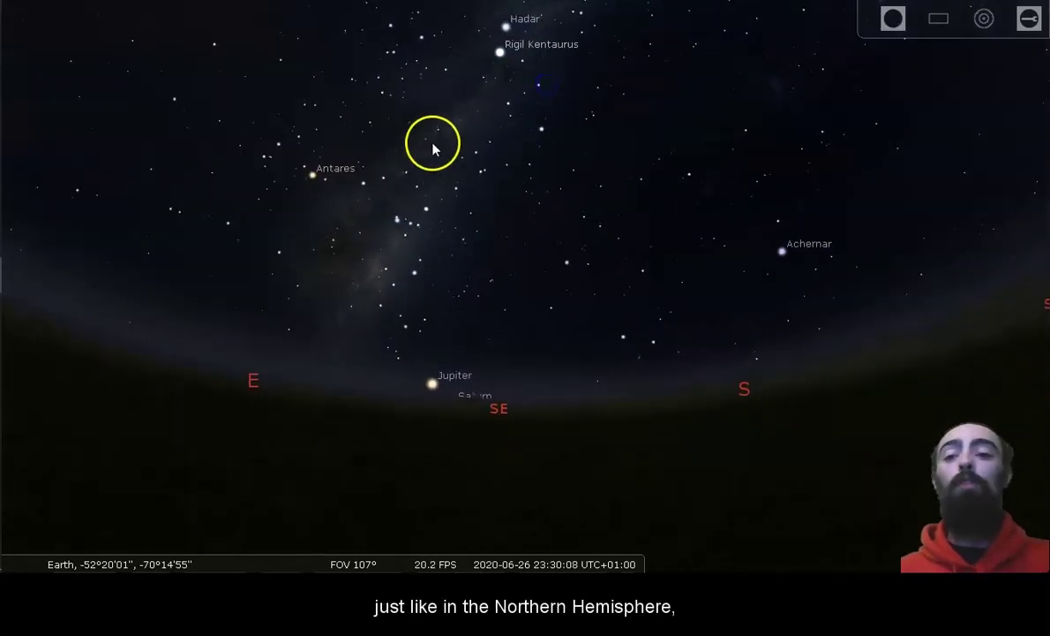
drag(434, 146, 554, 104)
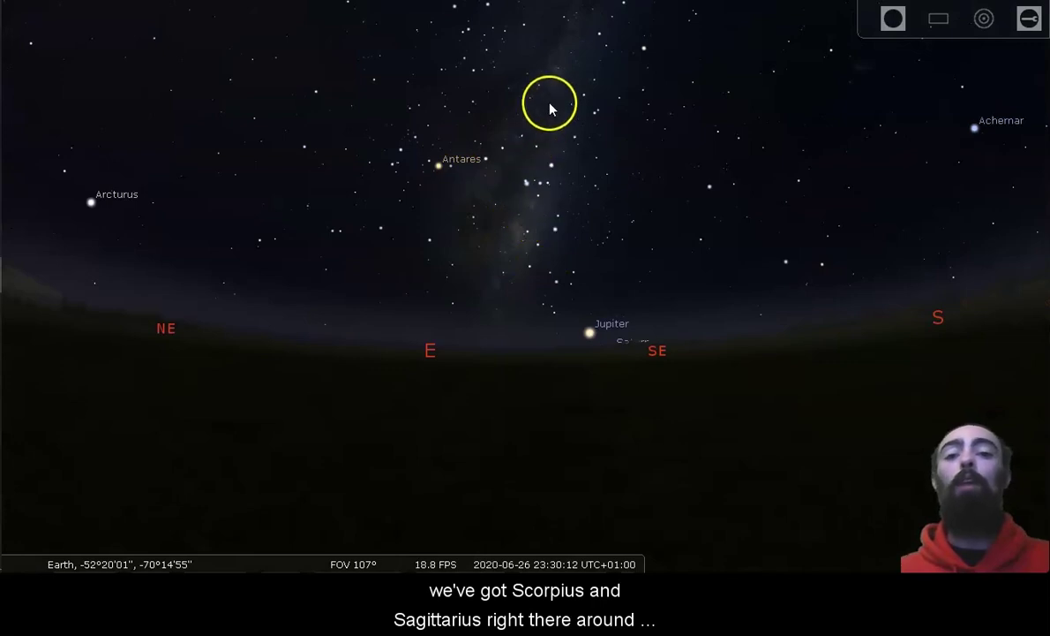
drag(473, 323, 650, 297)
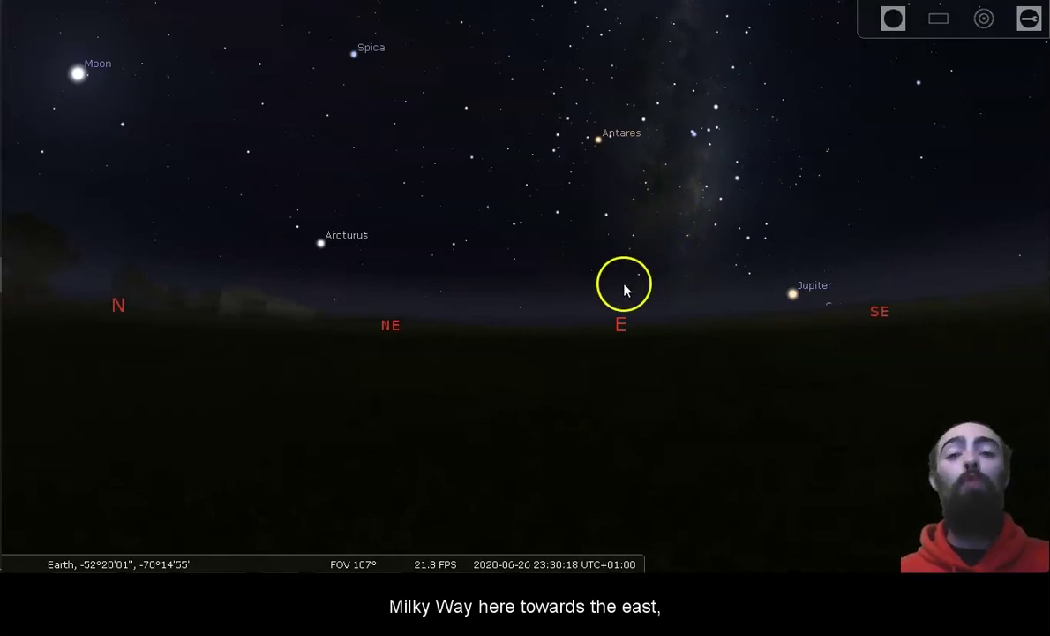
drag(687, 328, 644, 319)
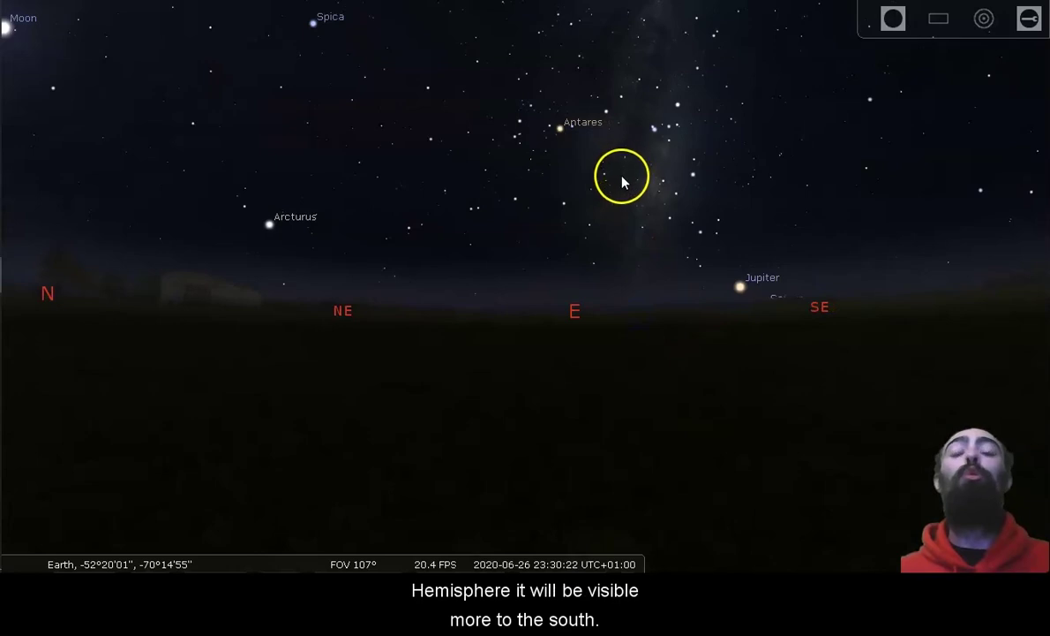
drag(621, 181, 479, 324)
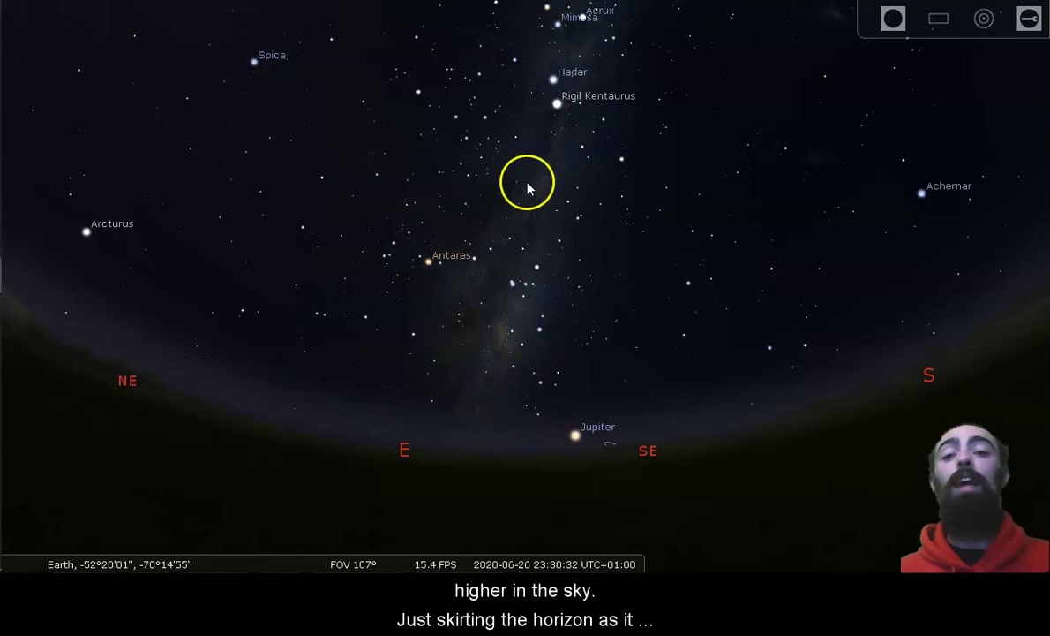
click(543, 224)
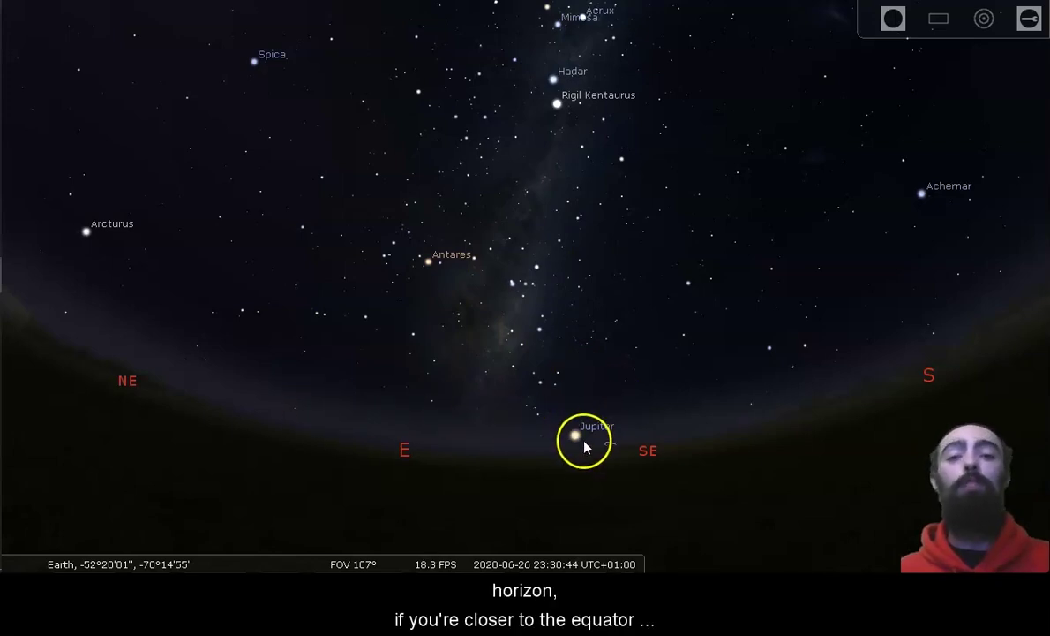
drag(560, 477, 486, 462)
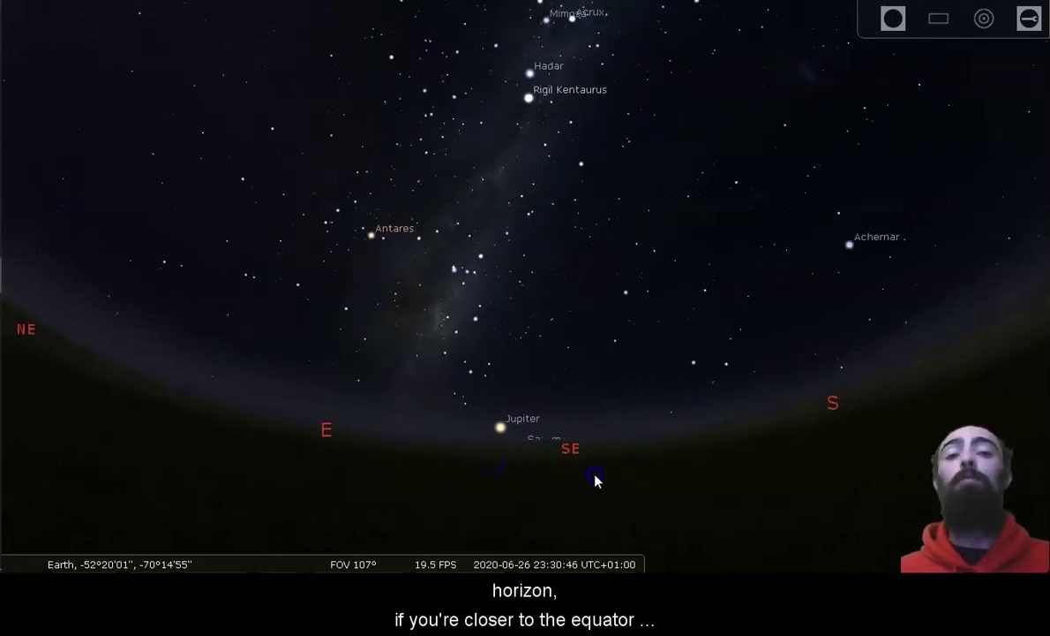
drag(598, 479, 514, 474)
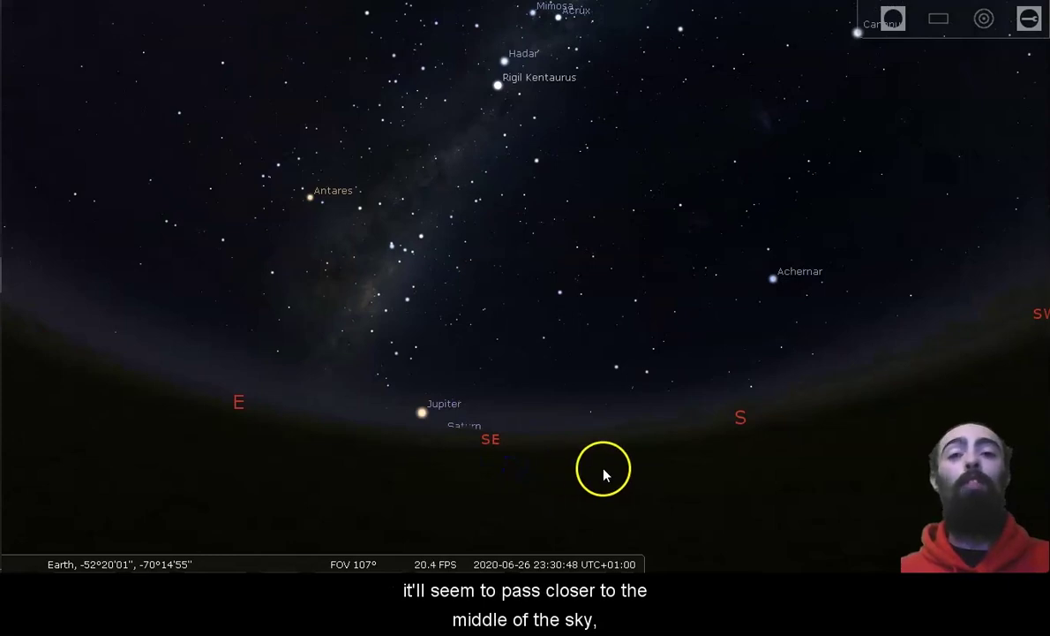
drag(638, 469, 523, 471)
drag(593, 477, 509, 471)
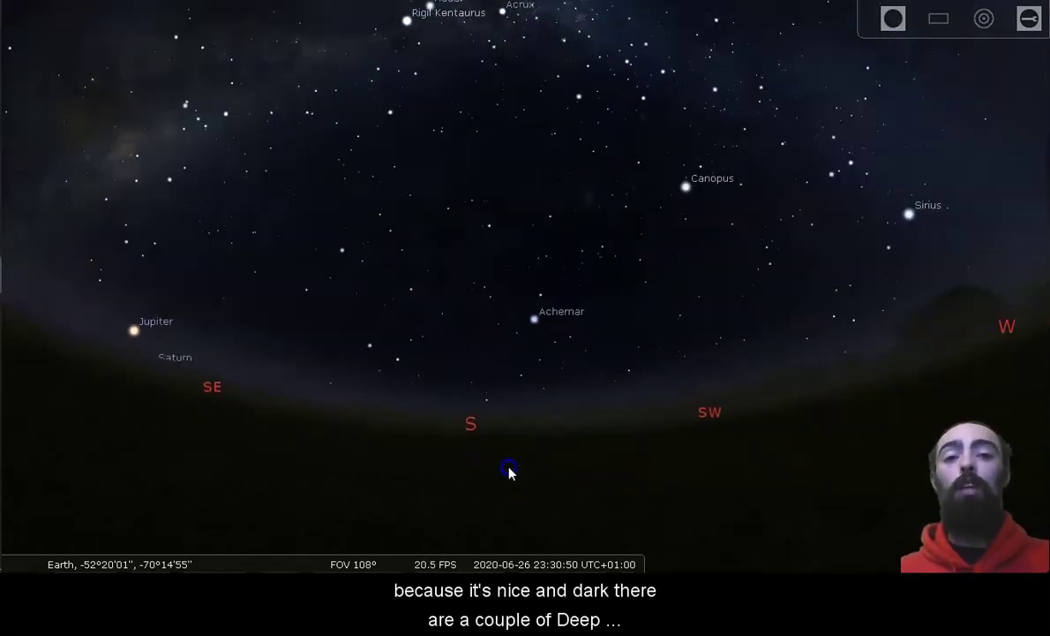
drag(608, 462, 436, 452)
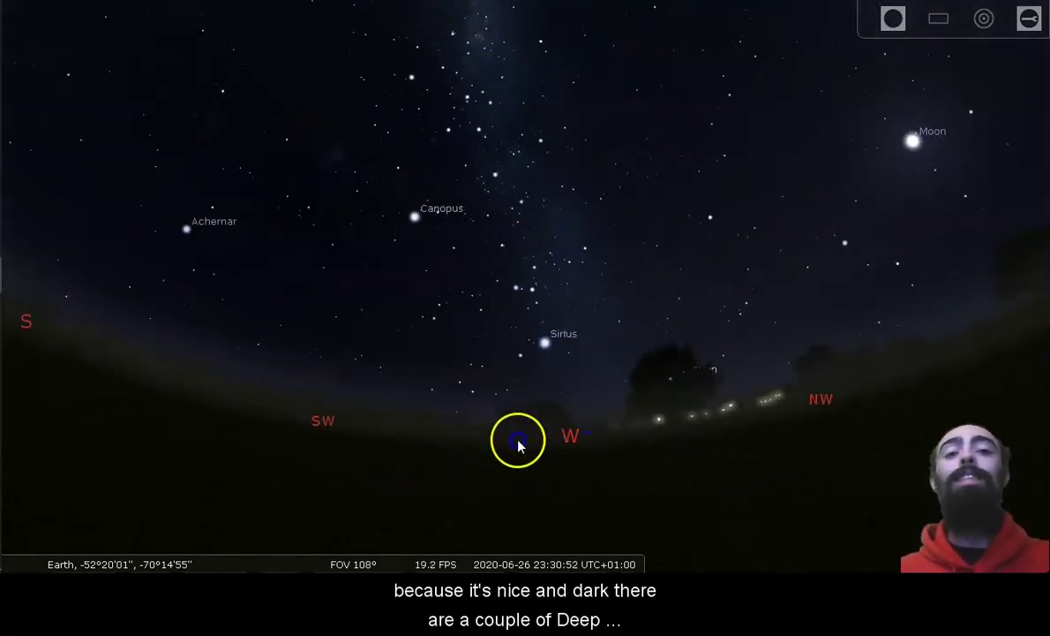
drag(518, 439, 630, 383)
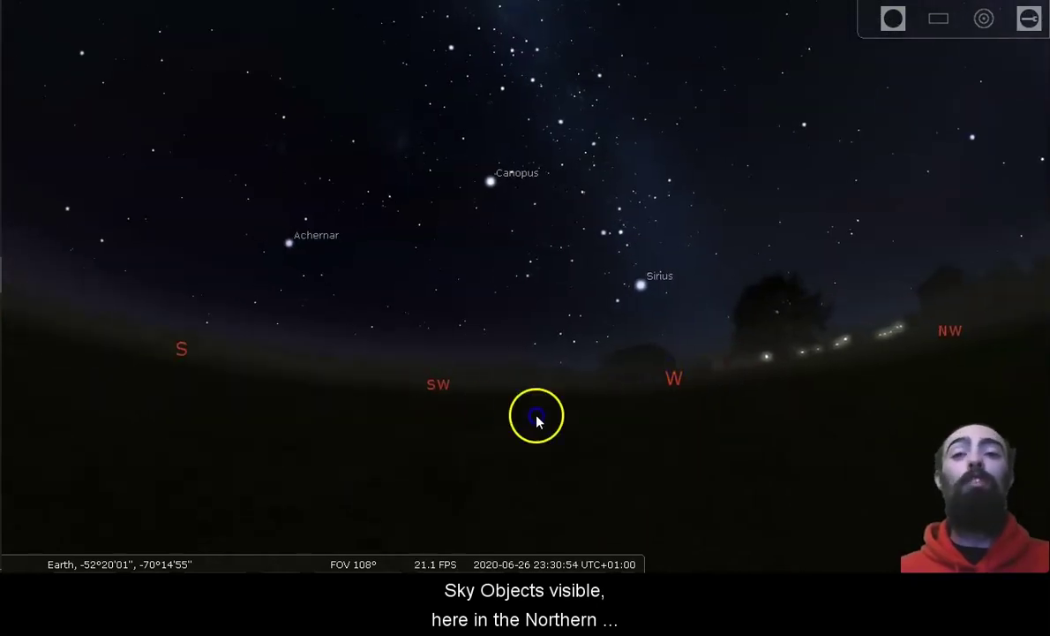
drag(537, 417, 617, 445)
drag(453, 429, 605, 493)
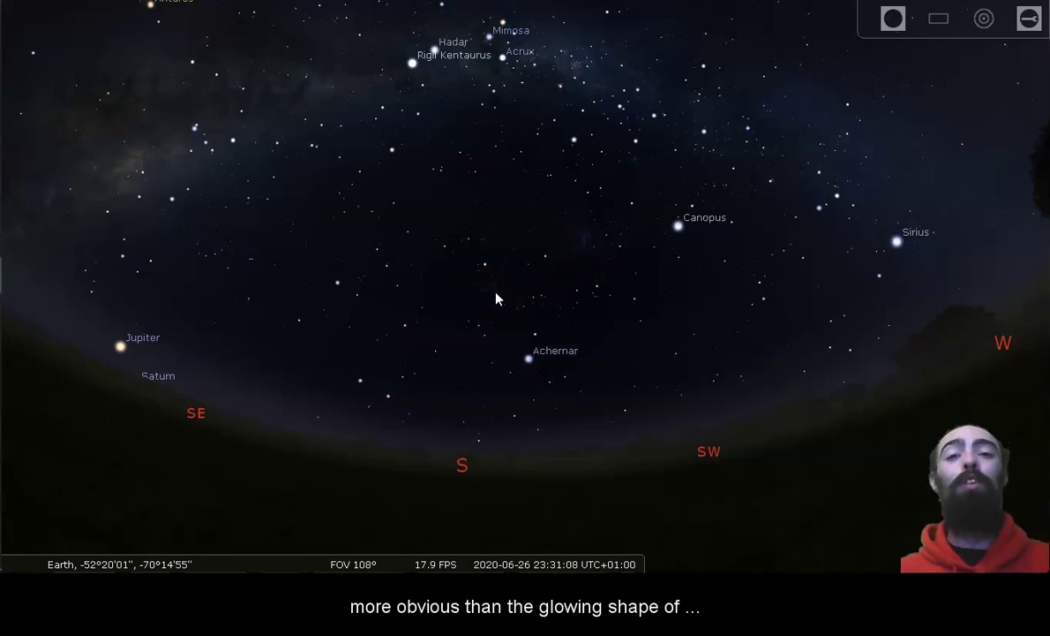
Zoom in on the Magellanic Clouds near Hydrus, select the LMC, then zoom out to about 118°
scroll(496, 298, up, 5)
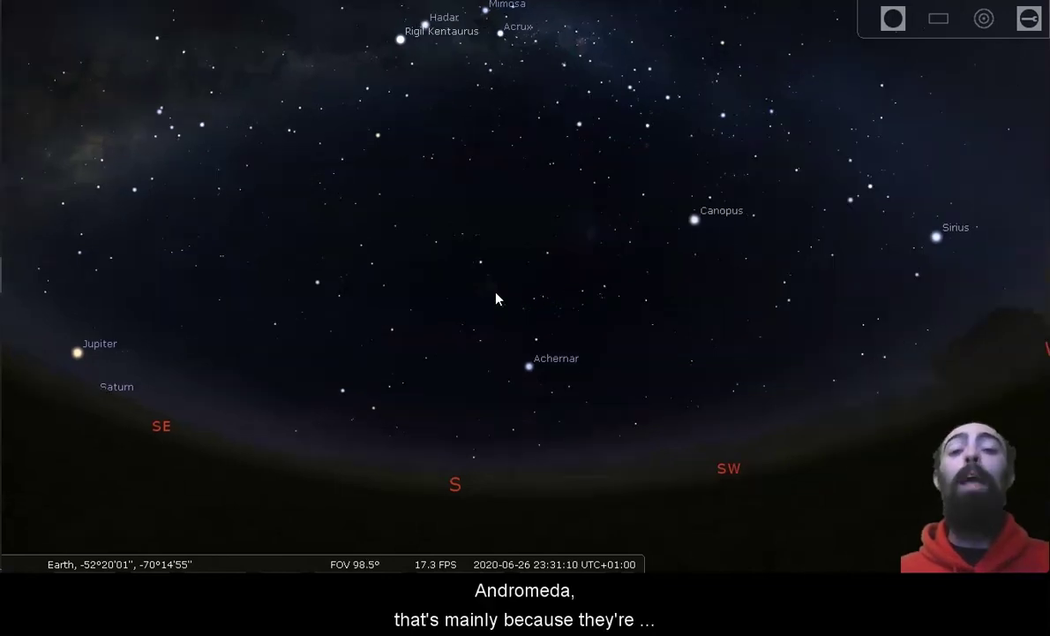
scroll(496, 298, up, 3)
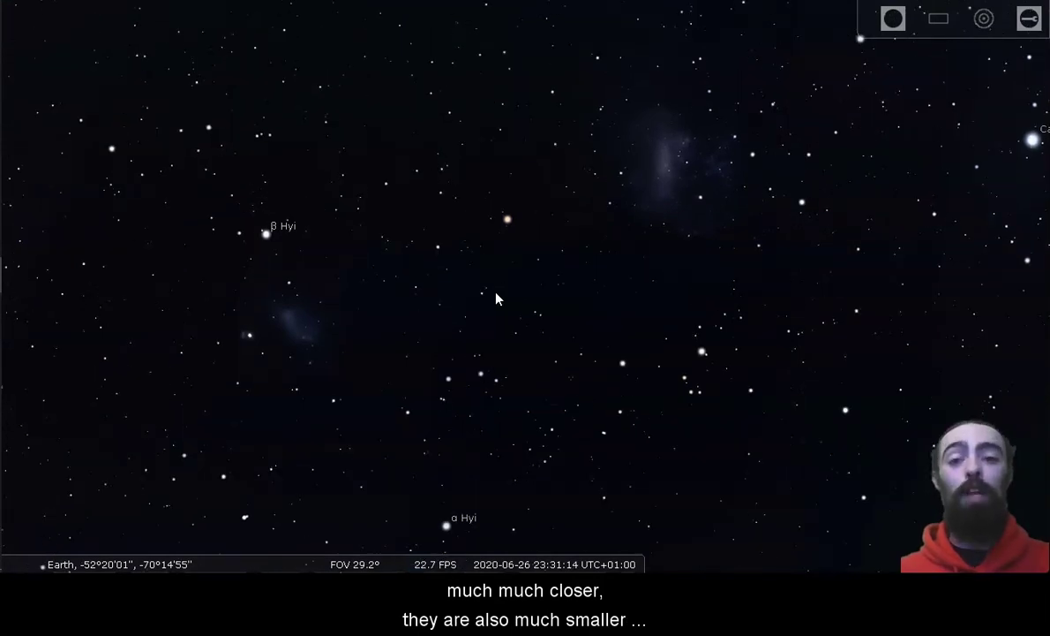
click(698, 173)
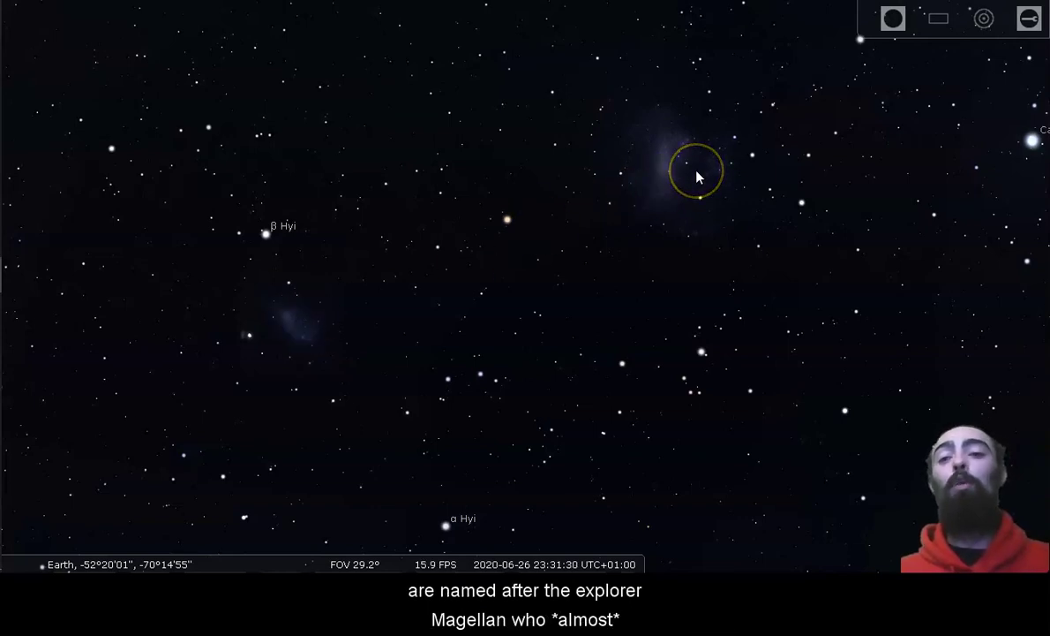
scroll(697, 177, down, 5)
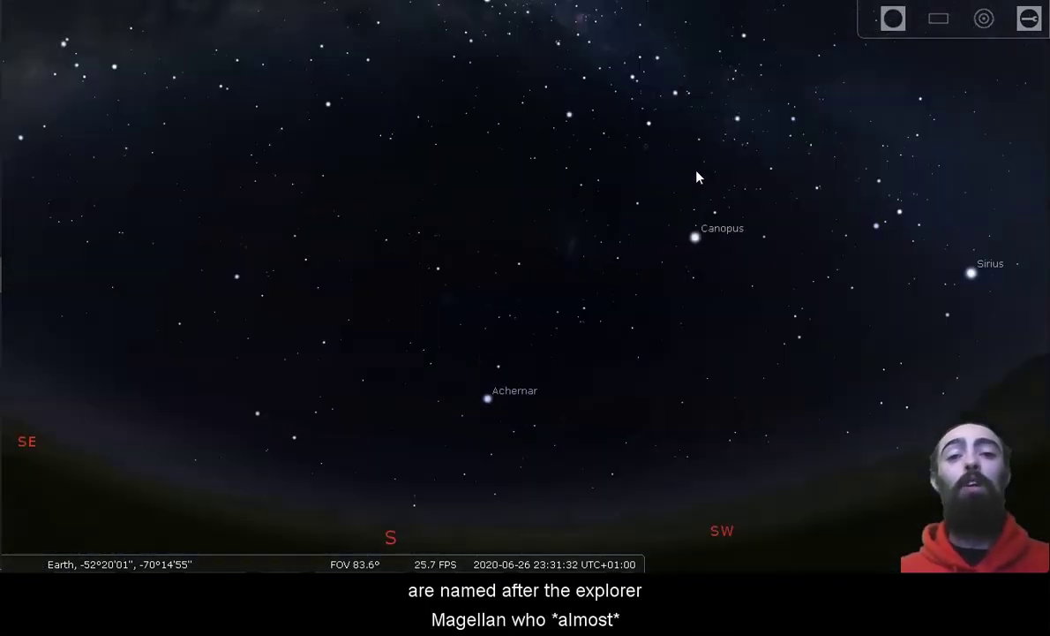
scroll(696, 177, down, 4)
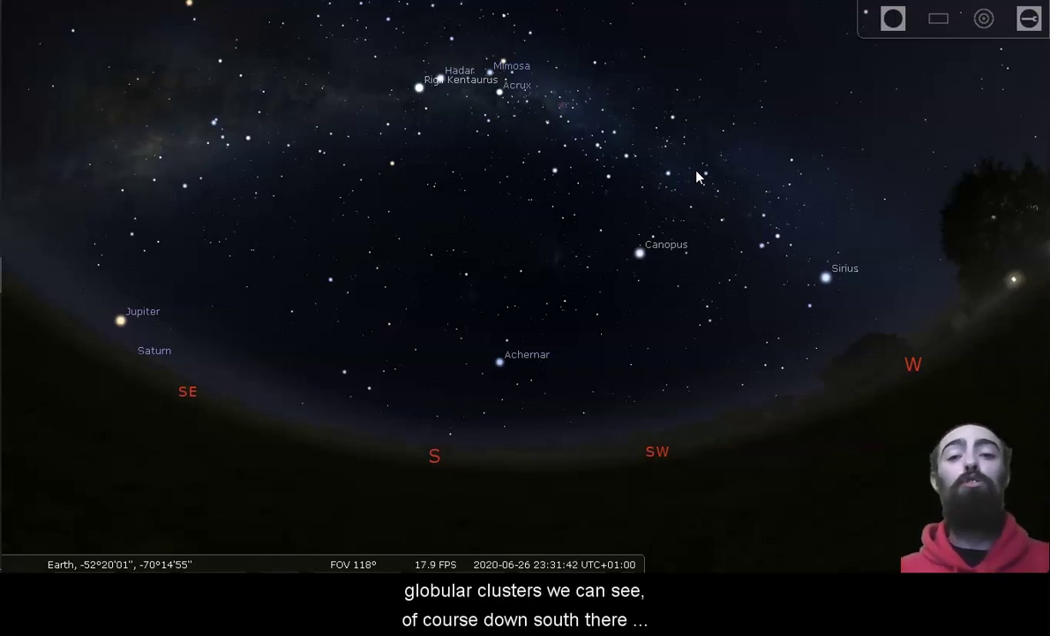
Turn on labels and markers for deep-sky objects
click(690, 185)
mouse_move(150, 558)
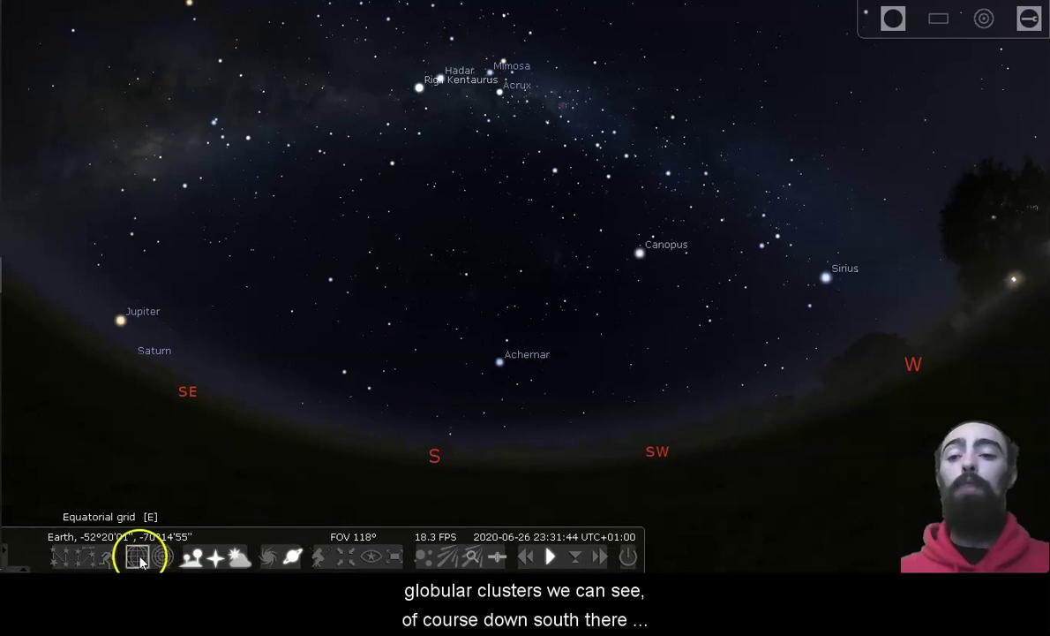
click(267, 556)
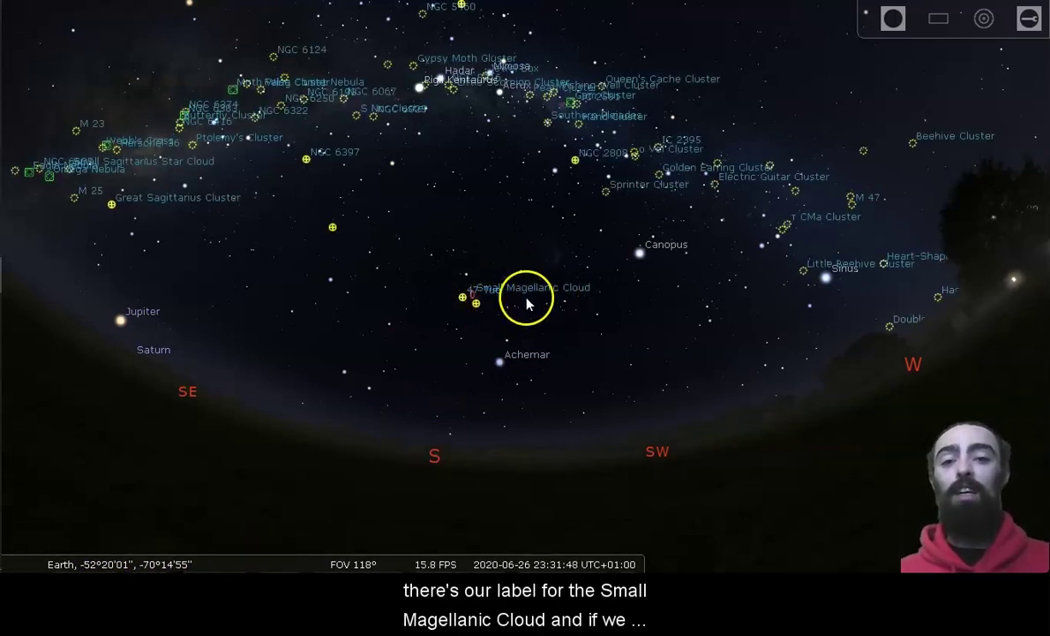
Select the Tarantula Nebula (NGC 2070), auto-zoom onto it with /, then zoom back out with \
scroll(547, 295, up, 5)
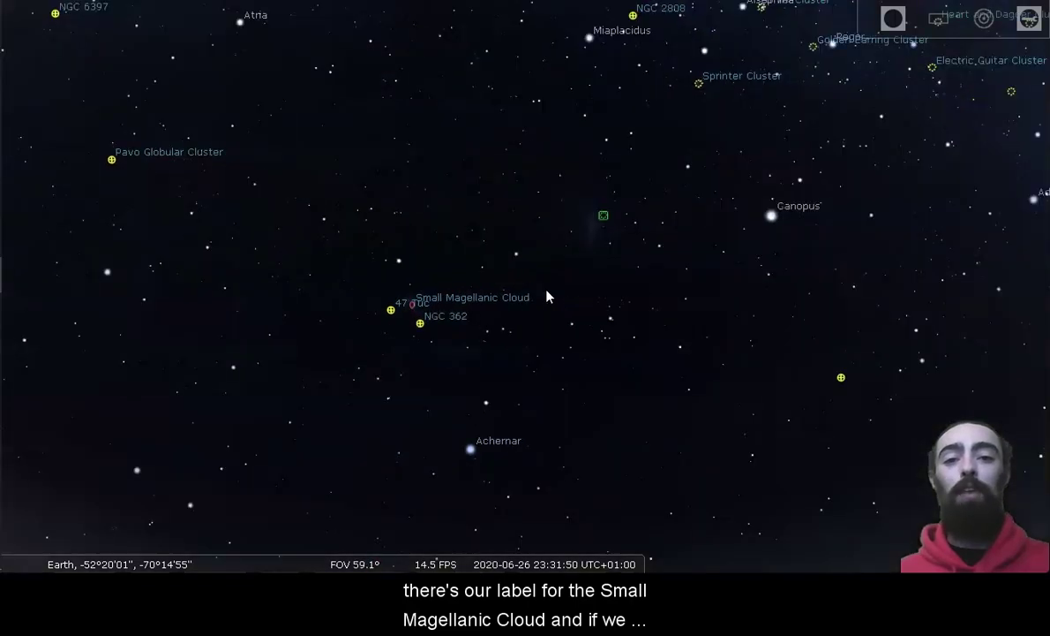
click(554, 269)
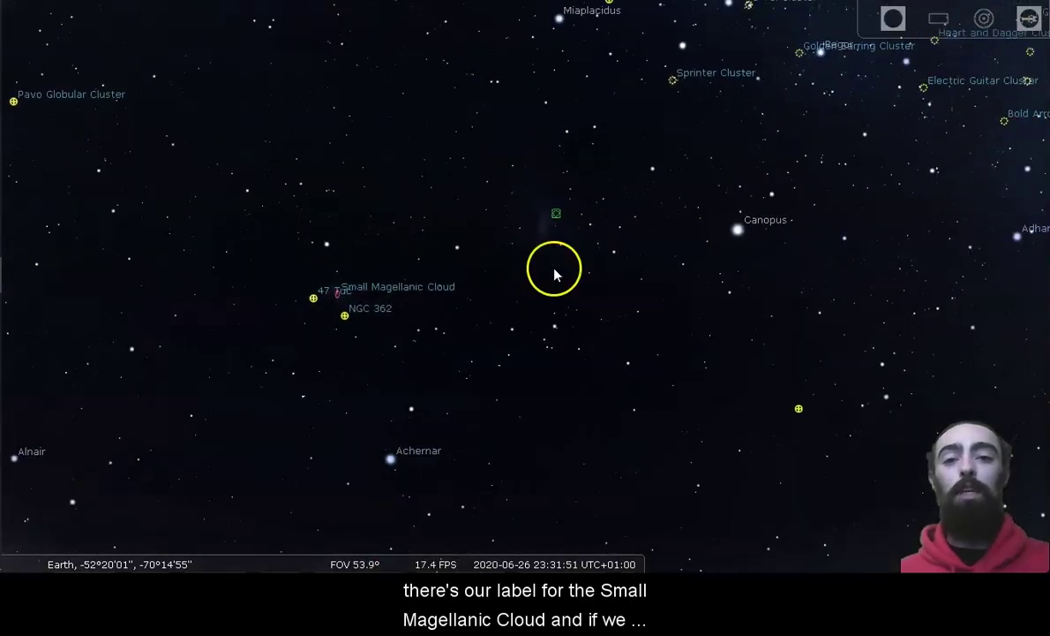
click(556, 215)
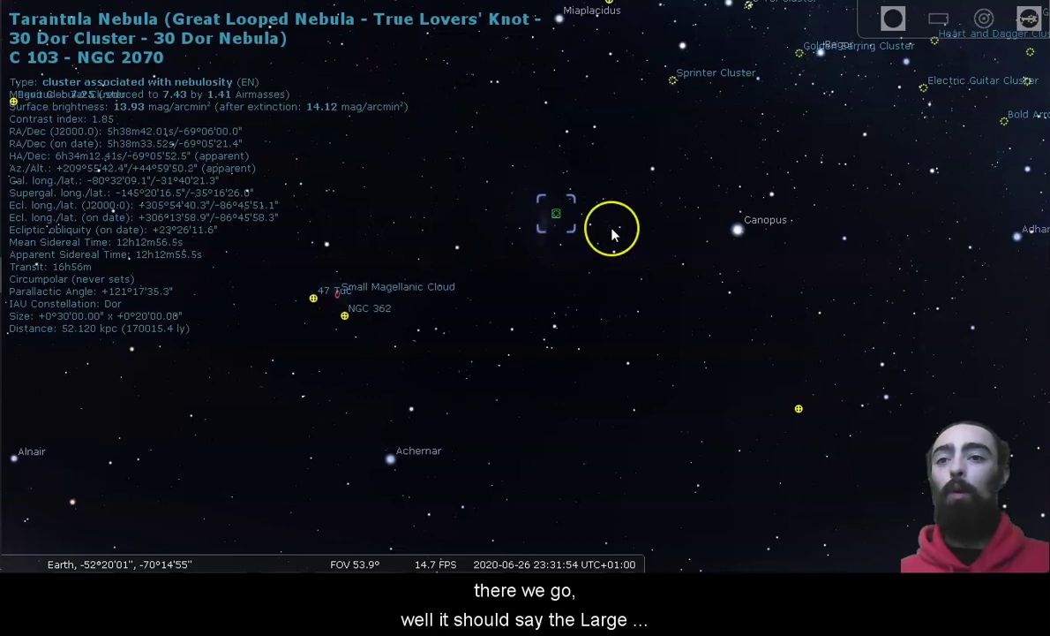
scroll(610, 233, down, 3)
key(slash)
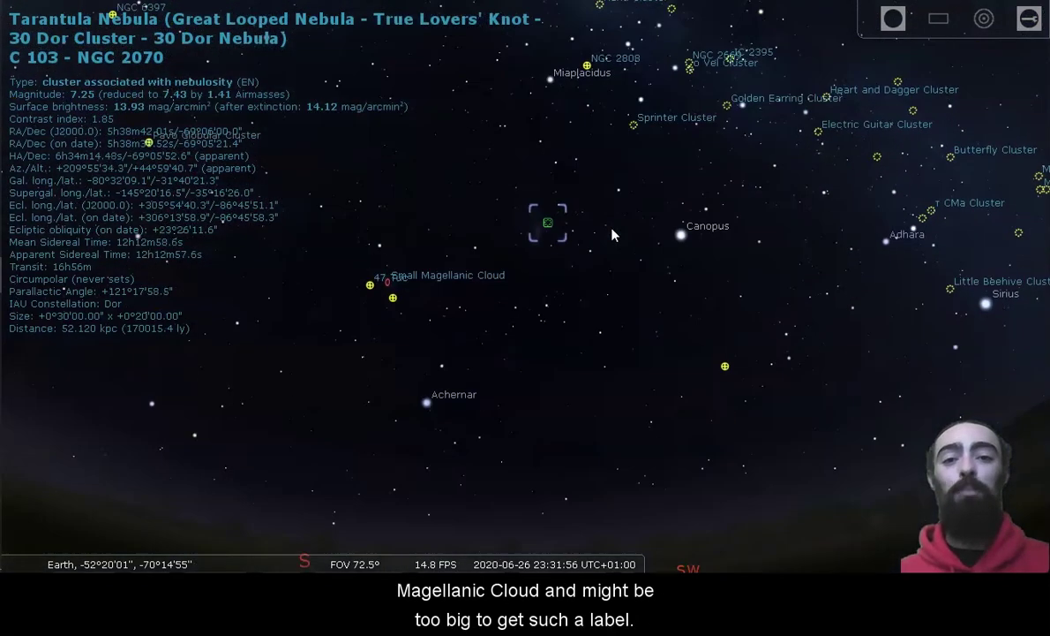
key(backslash)
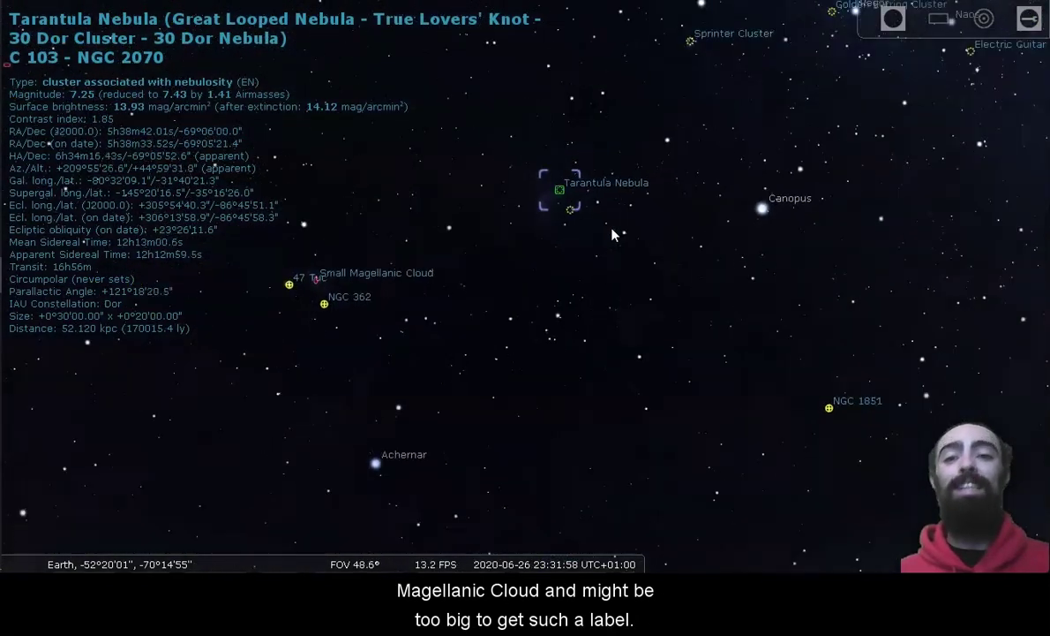
Pan toward the south-west horizon and hide the deep-sky object labels and markers
drag(673, 228, 562, 229)
drag(696, 258, 542, 276)
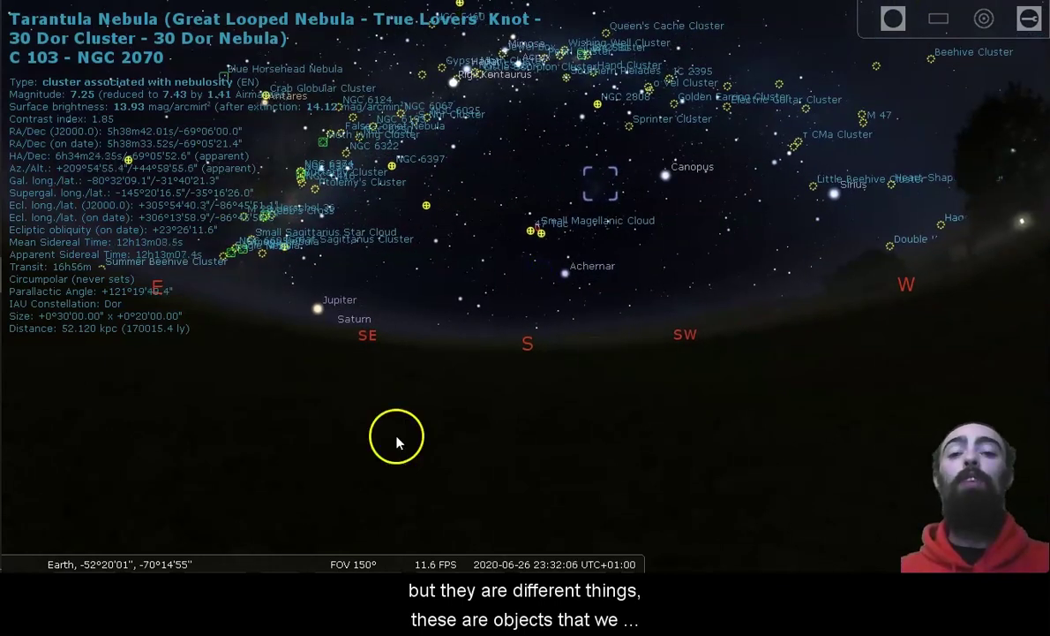
mouse_move(160, 554)
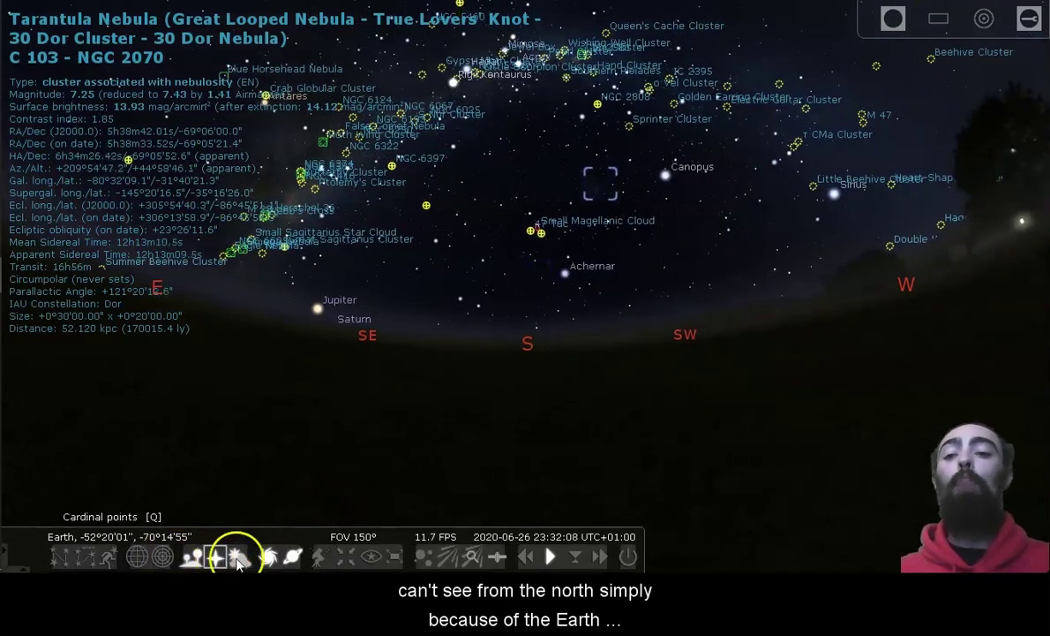
click(269, 556)
Clear the Tarantula Nebula selection and turn the view to face the northern horizon
drag(459, 422, 540, 429)
mouse_move(682, 381)
mouse_down()
mouse_move(553, 379)
mouse_move(657, 378)
mouse_up()
right_click(477, 431)
mouse_move(567, 368)
mouse_down()
mouse_move(649, 340)
mouse_move(763, 323)
mouse_up()
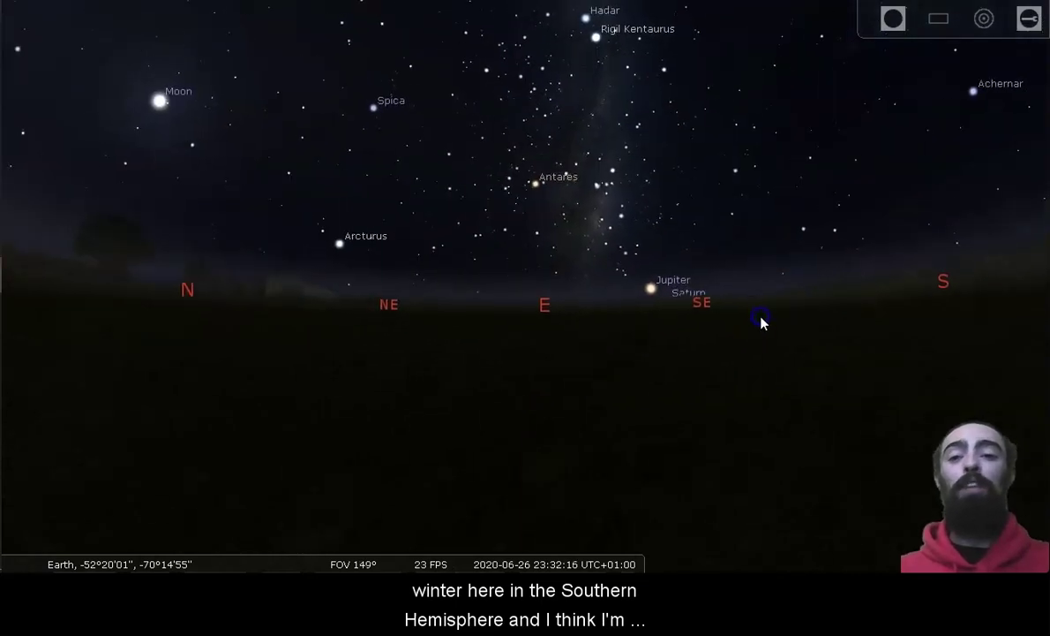
drag(450, 351, 809, 352)
scroll(673, 343, down, 3)
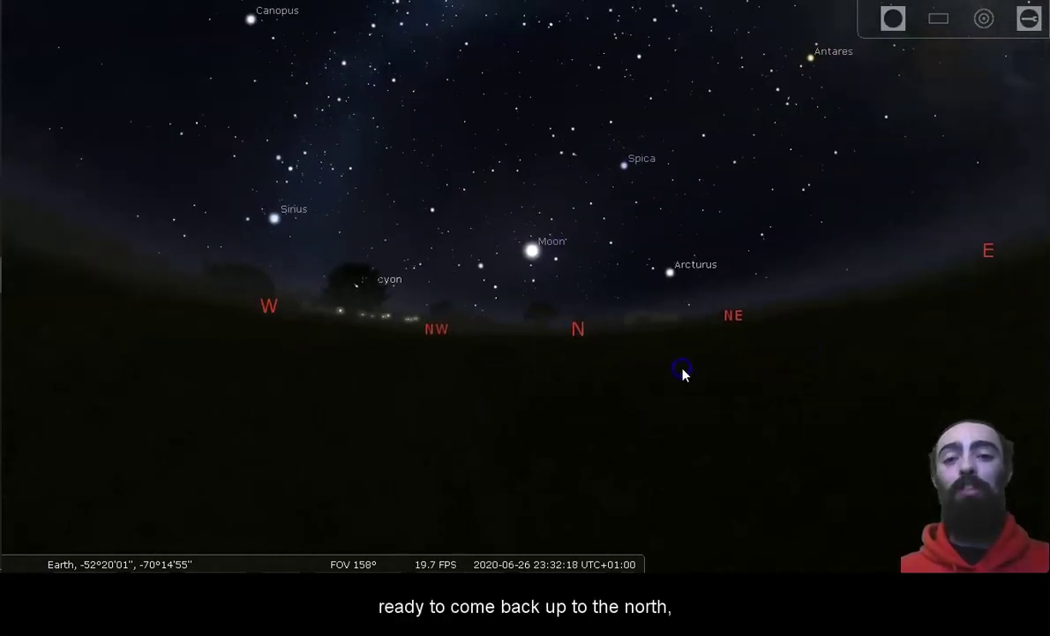
Reset the observer to the default Corcaigh, Ireland location and turn the view to the south-east
mouse_move(8, 265)
click(28, 198)
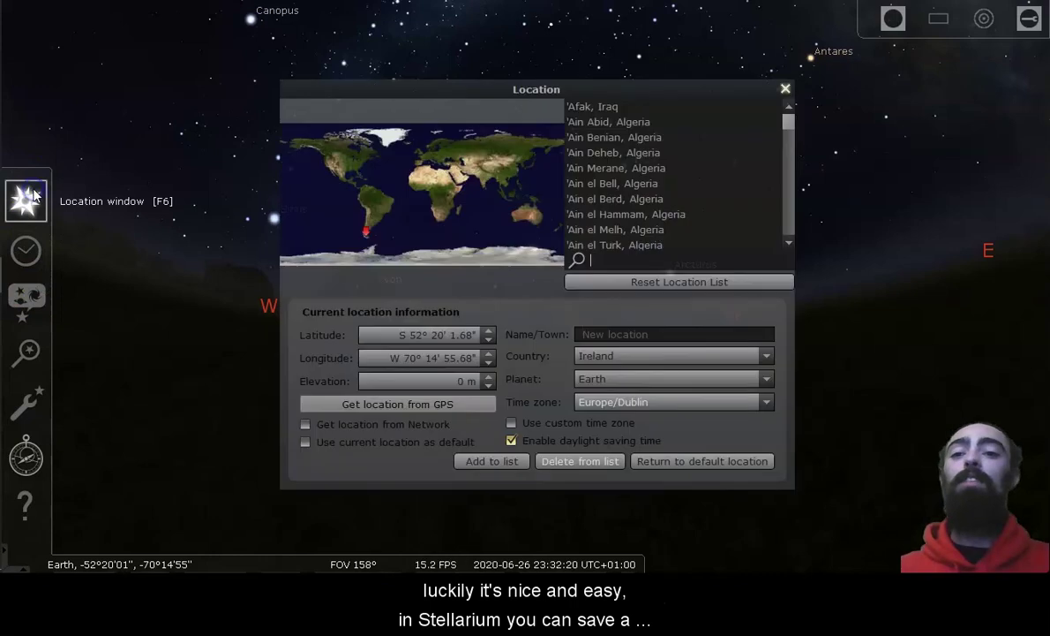
click(691, 461)
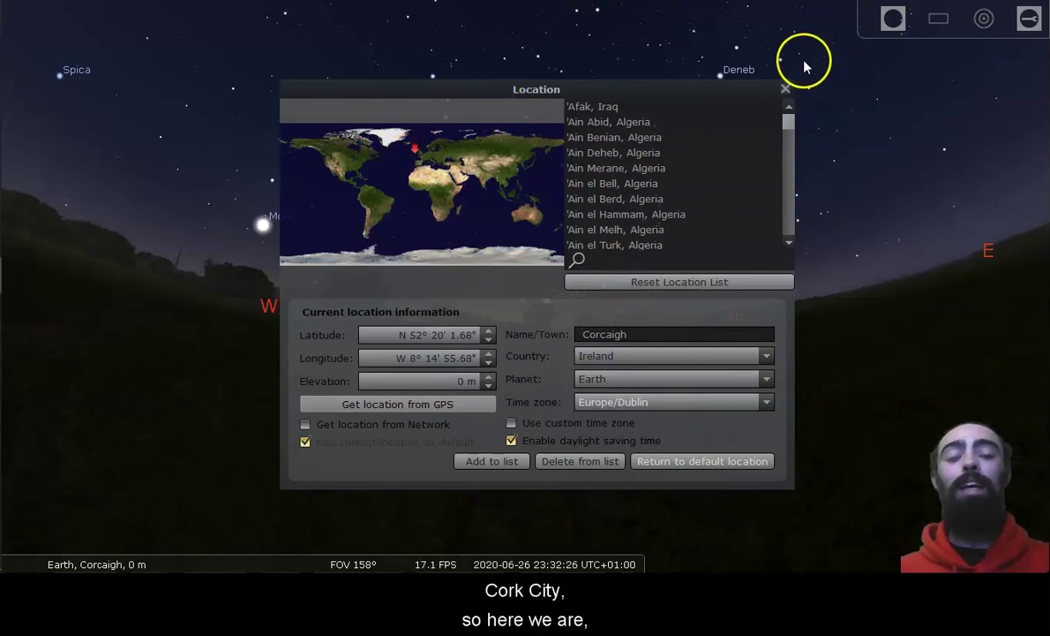
click(786, 88)
drag(768, 254, 606, 356)
scroll(607, 276, up, 2)
Restore light pollution to 5 in Sky and viewing options, then tilt the view upward
mouse_move(47, 240)
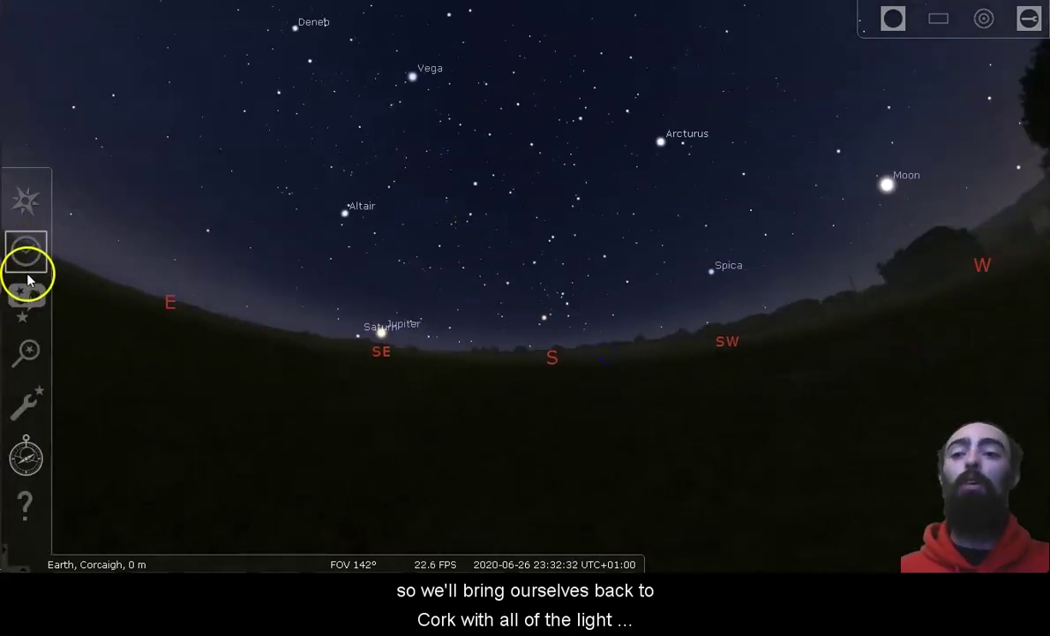
click(26, 300)
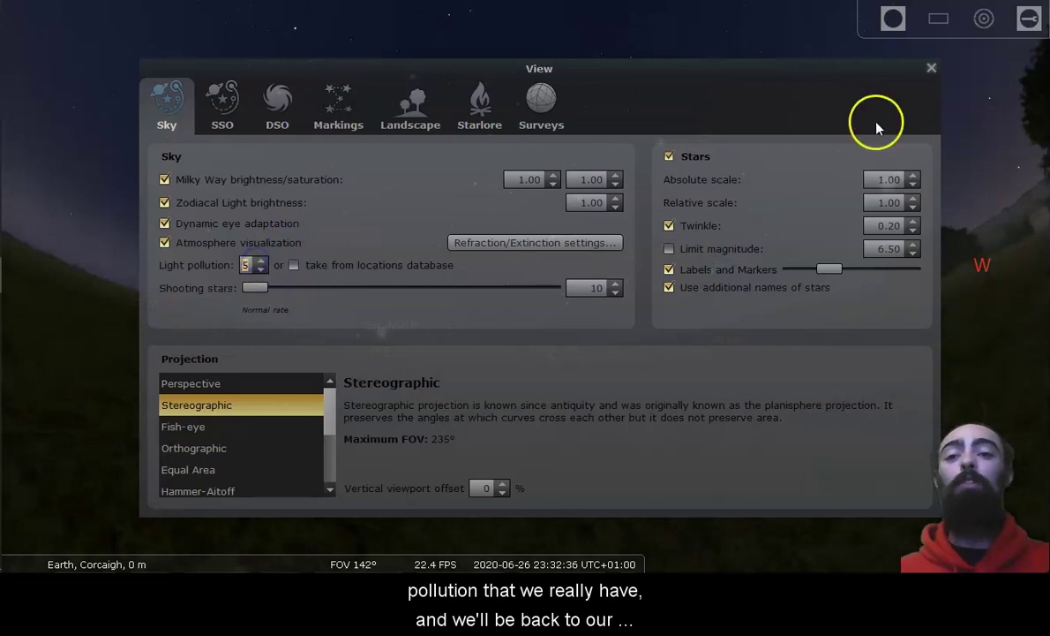
click(930, 68)
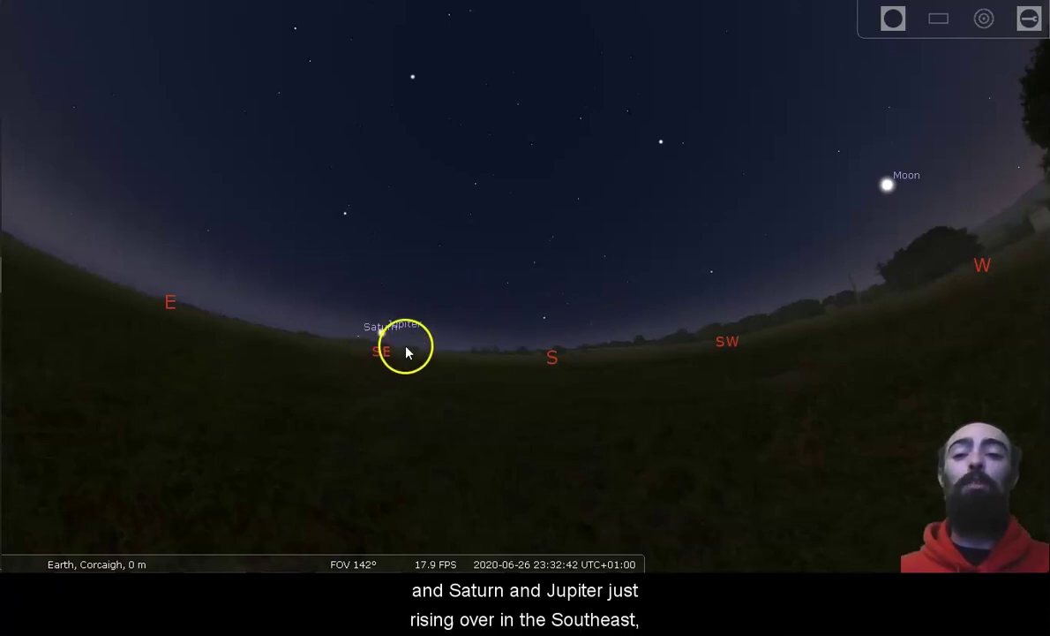
drag(543, 389, 509, 471)
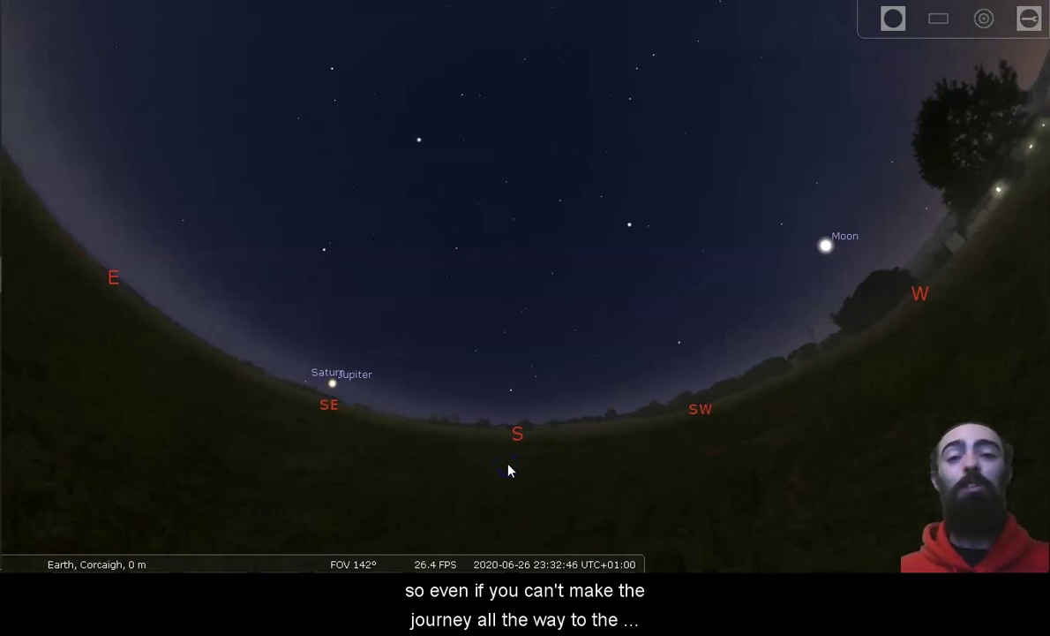